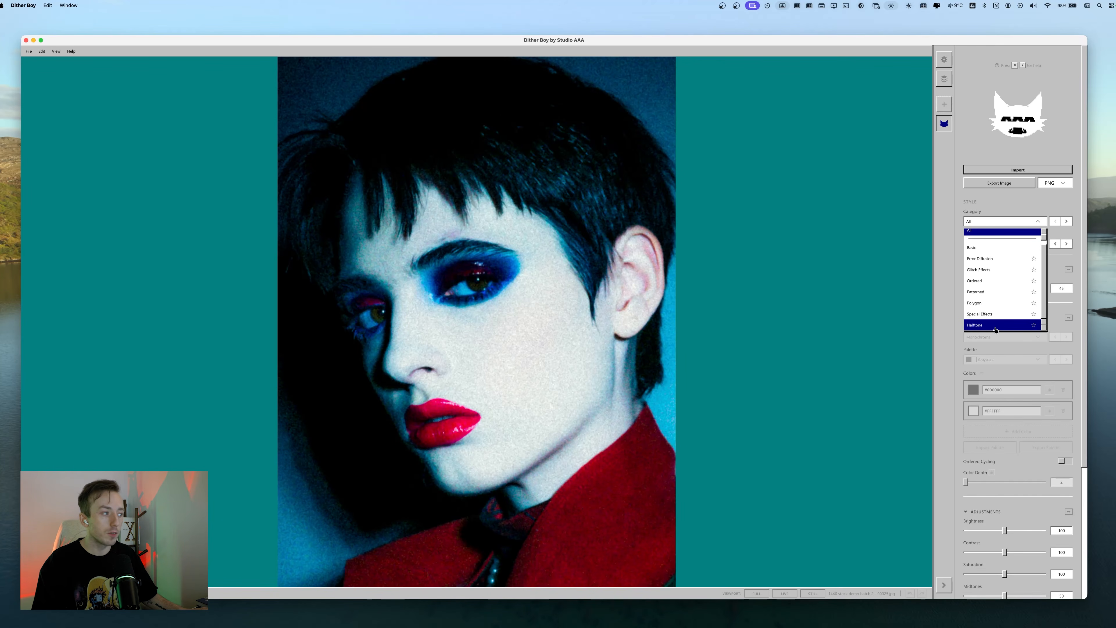
Switch the effect to the Halftone category, accept replacing the dither settings, and choose the CMYK mode.
{"action": "left_click", "coordinate": [996, 326]}
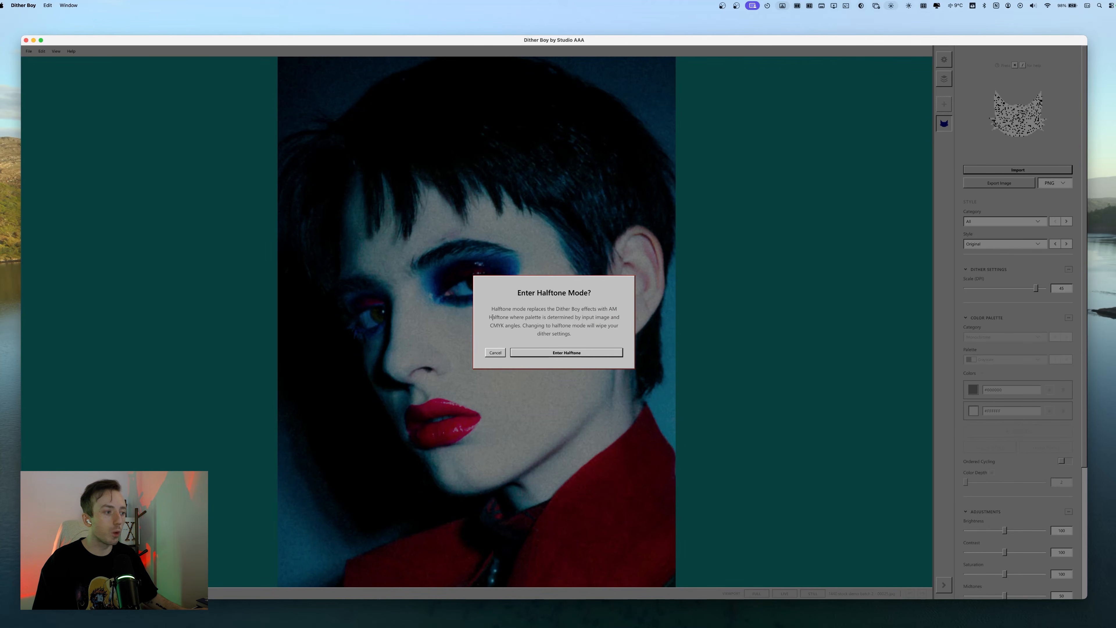
{"action": "left_click", "coordinate": [601, 353]}
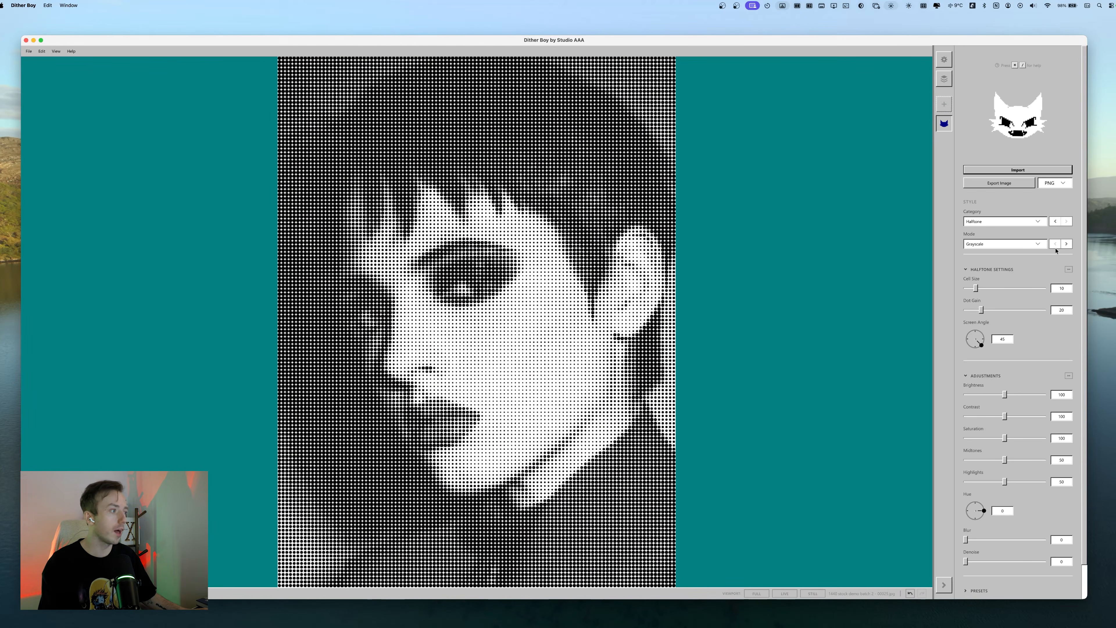
{"action": "left_click", "coordinate": [1024, 245]}
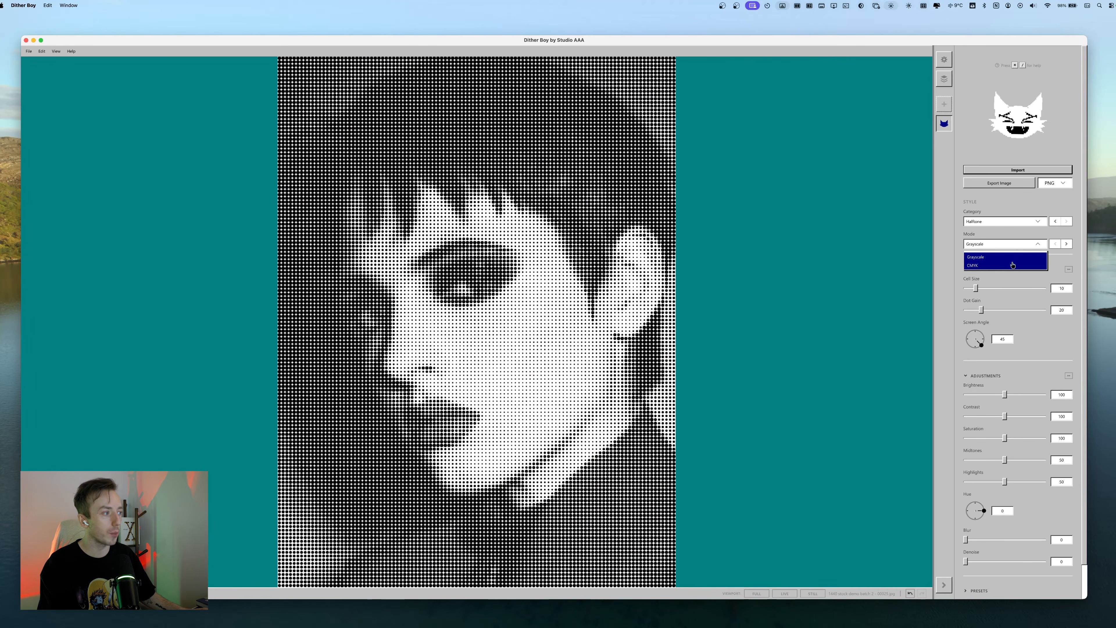
{"action": "left_click", "coordinate": [1012, 265]}
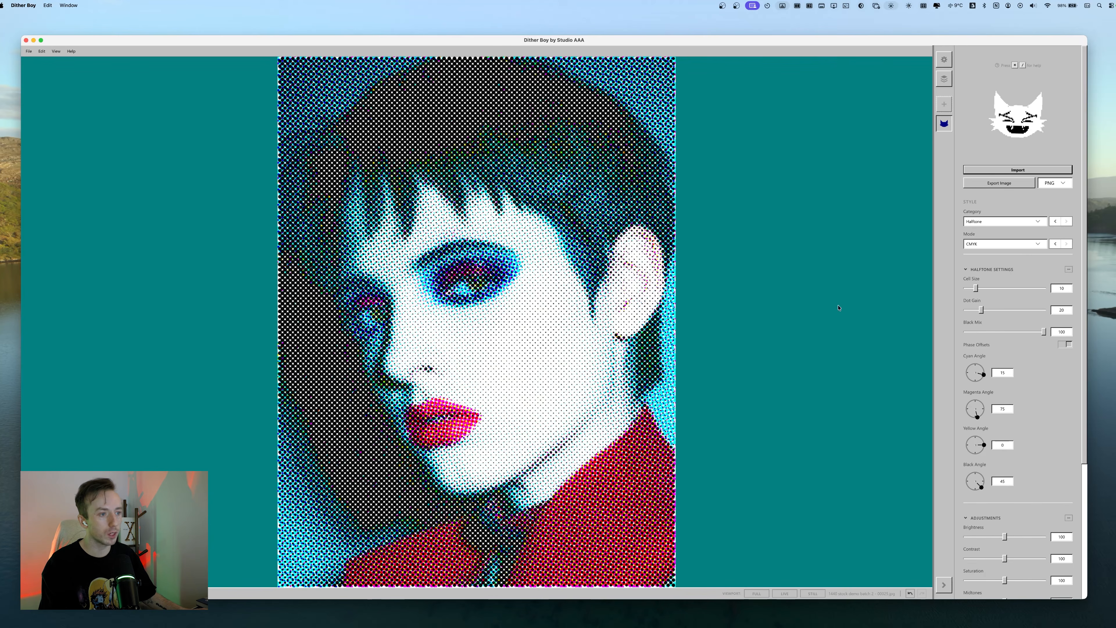
Try halftone cell sizes of 45 and 4 on the portrait, ending at about 13.
{"action": "scroll", "coordinate": [1063, 417], "scroll_direction": "down", "scroll_amount": 5}
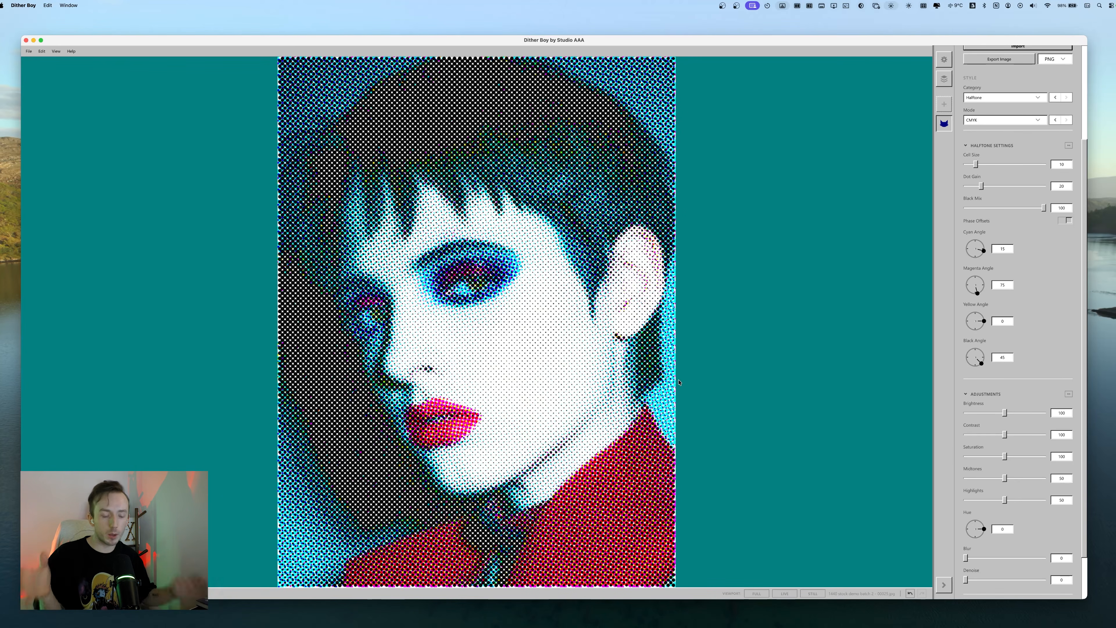
{"action": "scroll", "coordinate": [1000, 287], "scroll_direction": "up", "scroll_amount": 3}
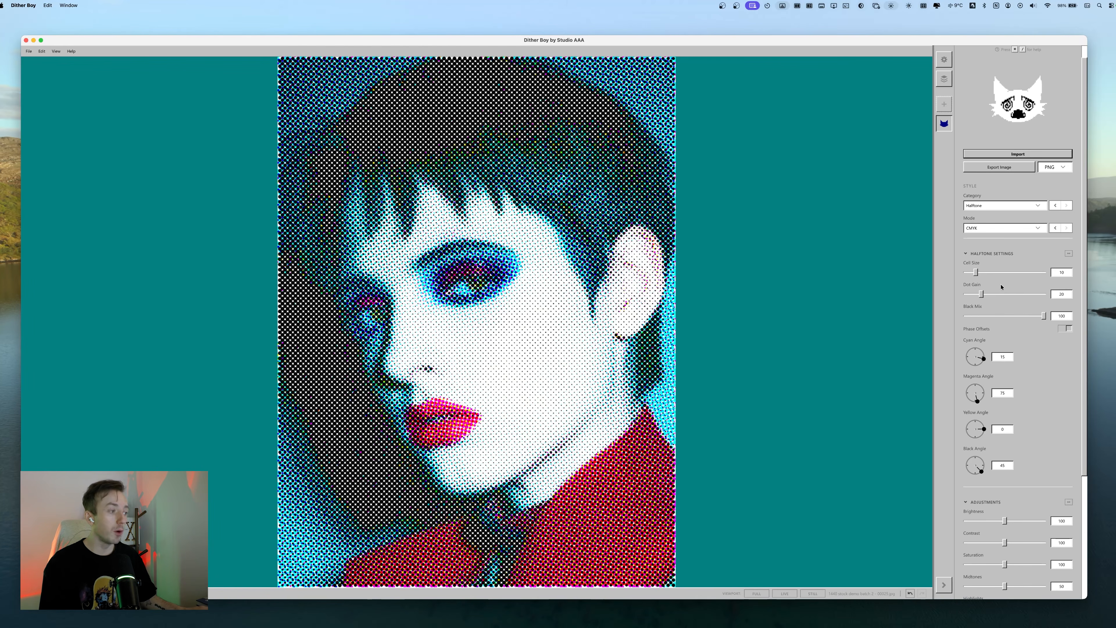
{"action": "left_click_drag", "start_coordinate": [976, 275], "coordinate": [1035, 277]}
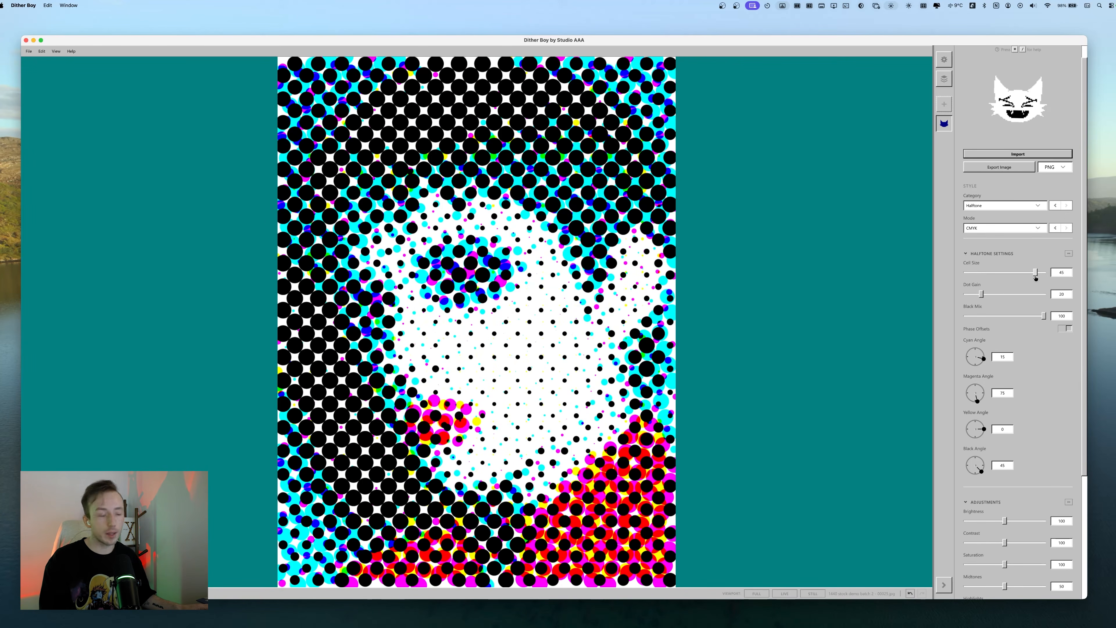
{"action": "left_click_drag", "start_coordinate": [1035, 276], "coordinate": [965, 273]}
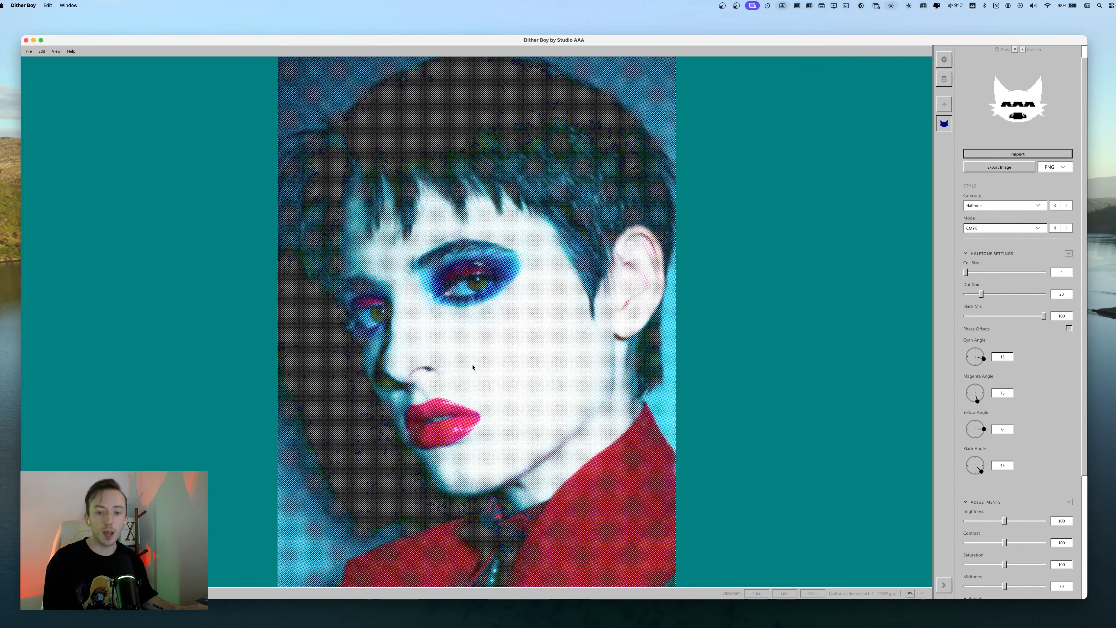
{"action": "left_click_drag", "start_coordinate": [965, 273], "coordinate": [981, 275]}
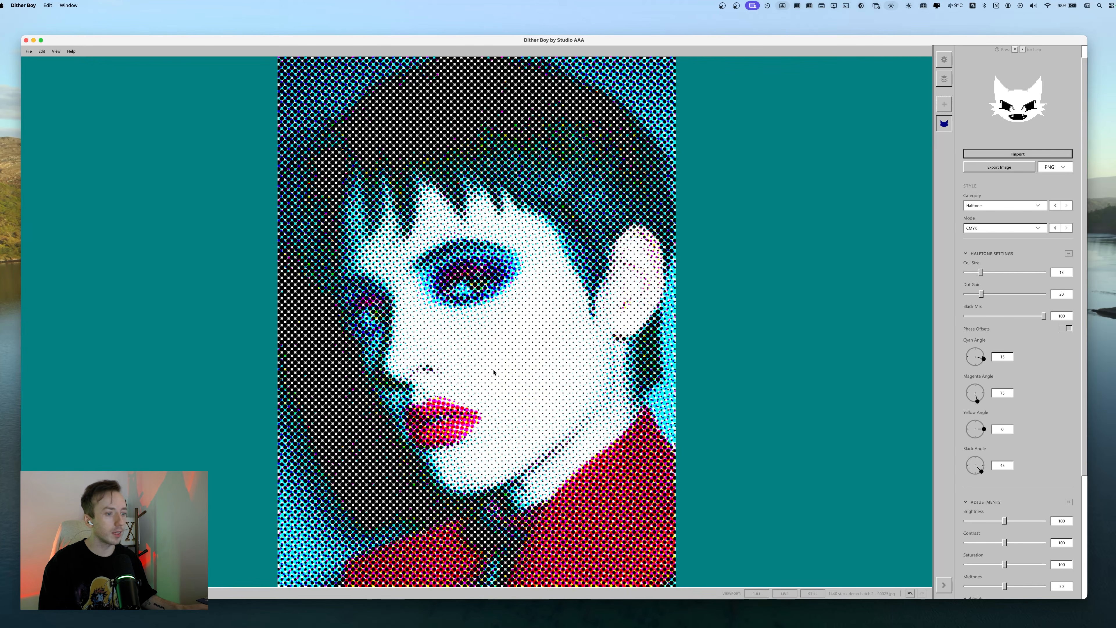
Adjust the halftone Dot Gain to 15 while checking the dots on the face.
{"action": "scroll", "coordinate": [493, 371], "scroll_direction": "up", "scroll_amount": 10}
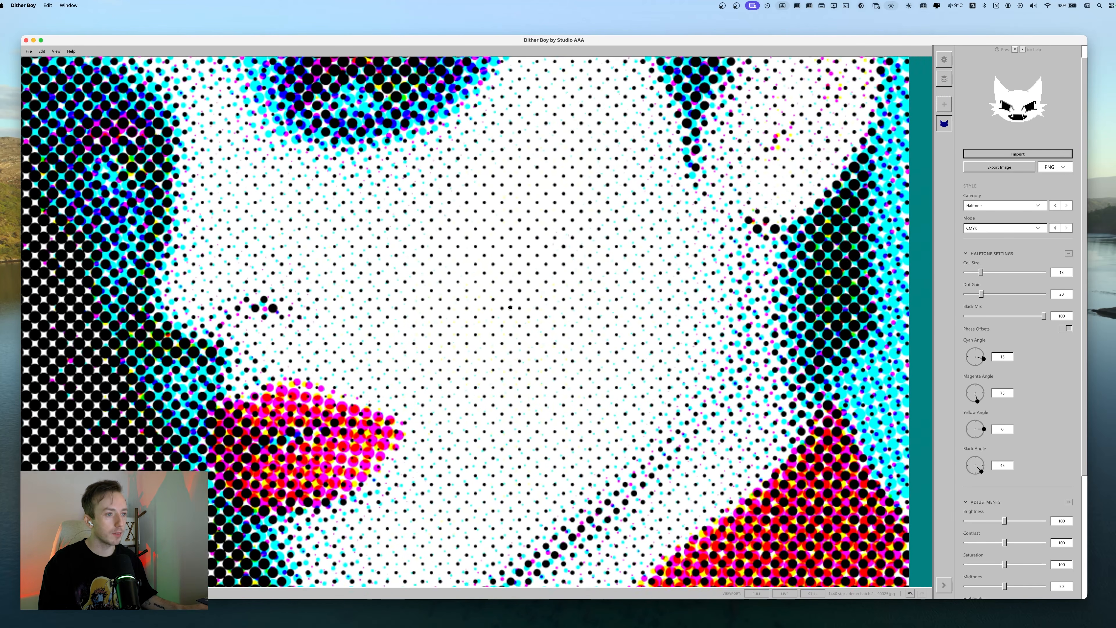
{"action": "left_click_drag", "start_coordinate": [506, 305], "coordinate": [531, 306]}
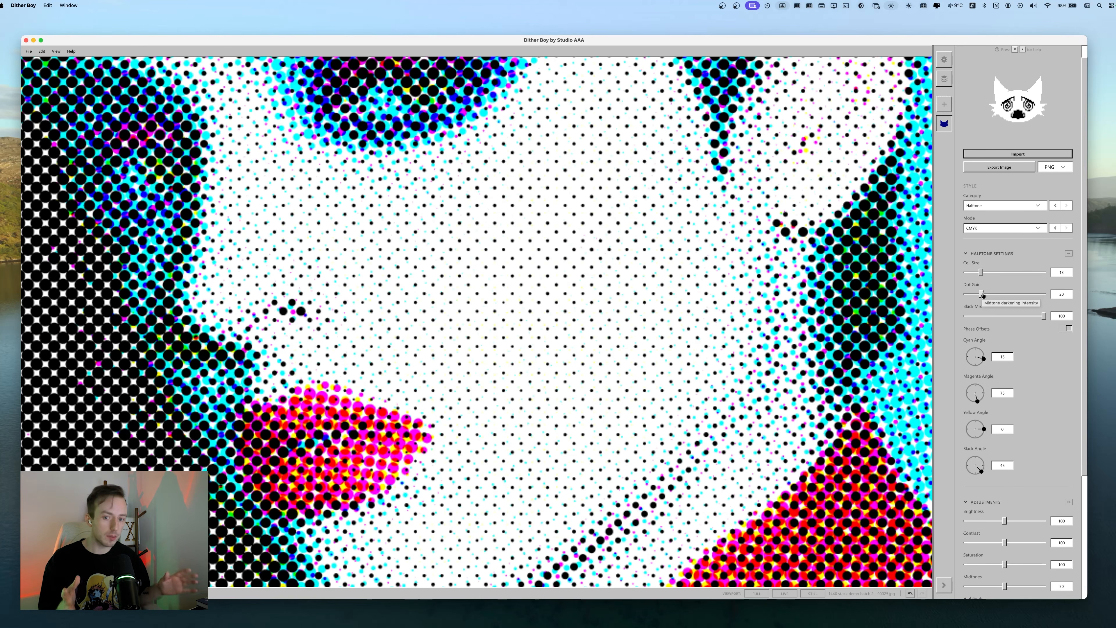
{"action": "mouse_move", "coordinate": [982, 294]}
{"action": "left_mouse_down"}
{"action": "mouse_move", "coordinate": [1045, 294]}
{"action": "mouse_move", "coordinate": [944, 298]}
{"action": "mouse_move", "coordinate": [1046, 296]}
{"action": "mouse_move", "coordinate": [987, 296]}
{"action": "mouse_move", "coordinate": [997, 295]}
{"action": "left_mouse_up"}
{"action": "left_click_drag", "start_coordinate": [470, 132], "coordinate": [575, 316]}
{"action": "mouse_move", "coordinate": [998, 298]}
{"action": "left_mouse_down"}
{"action": "mouse_move", "coordinate": [1042, 295]}
{"action": "mouse_move", "coordinate": [994, 296]}
{"action": "left_mouse_up"}
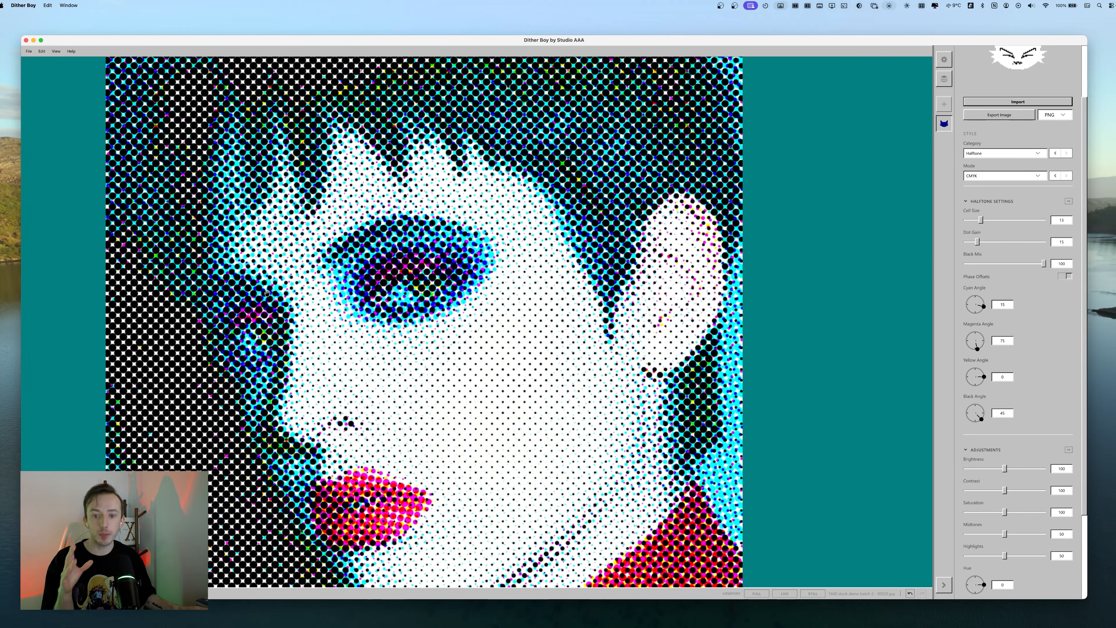
Try Black Mix values of 0 and 77 on the hair and eye area, then restore it to 100.
{"action": "scroll", "coordinate": [267, 294], "scroll_direction": "down", "scroll_amount": 3}
{"action": "scroll", "coordinate": [477, 348], "scroll_direction": "up", "scroll_amount": 8}
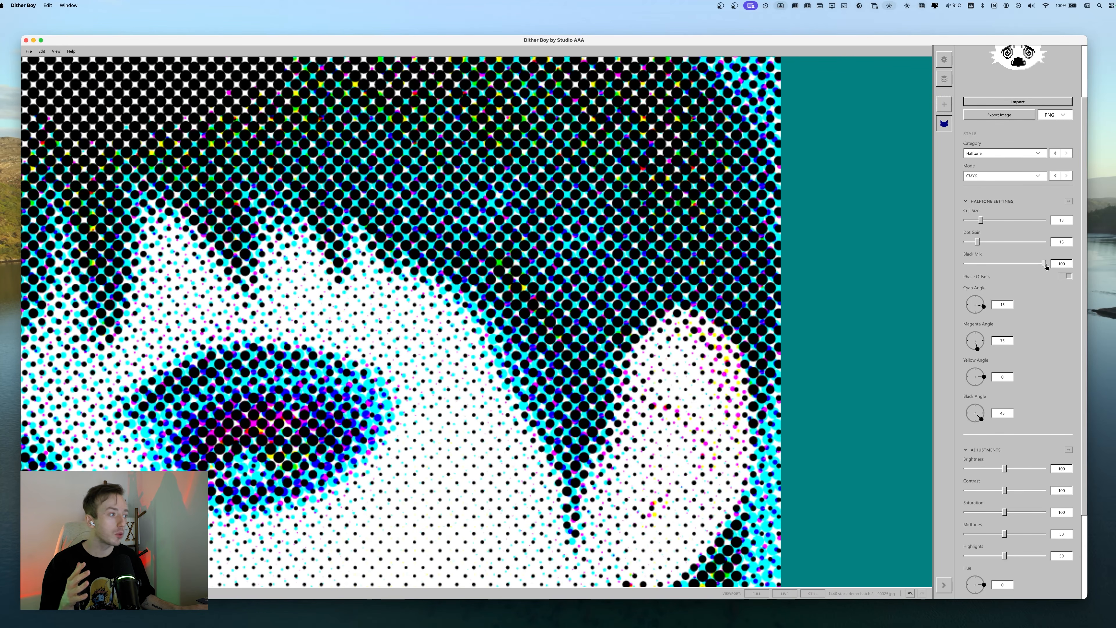
{"action": "left_click_drag", "start_coordinate": [1046, 265], "coordinate": [966, 264]}
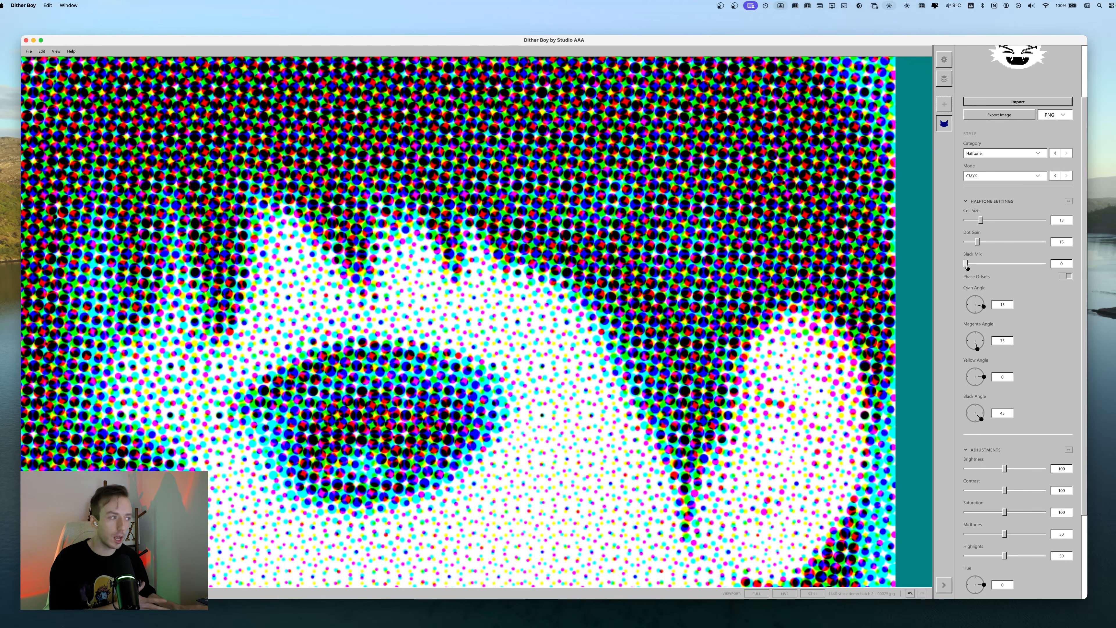
{"action": "left_click_drag", "start_coordinate": [966, 263], "coordinate": [1067, 263]}
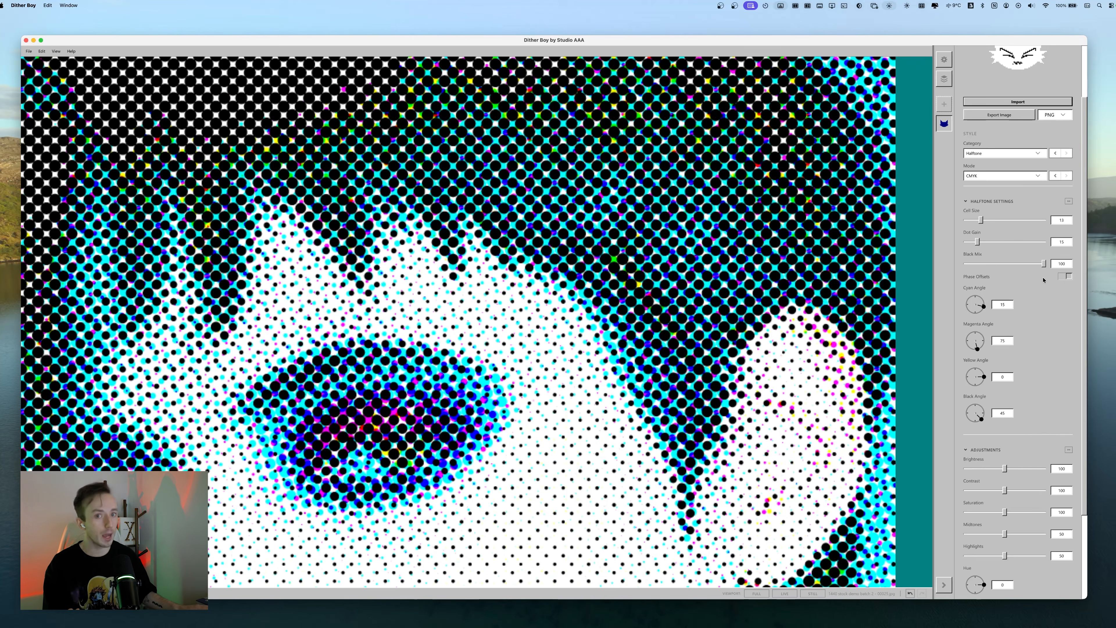
{"action": "left_click", "coordinate": [1005, 264]}
{"action": "left_click_drag", "start_coordinate": [1035, 263], "coordinate": [1026, 265]}
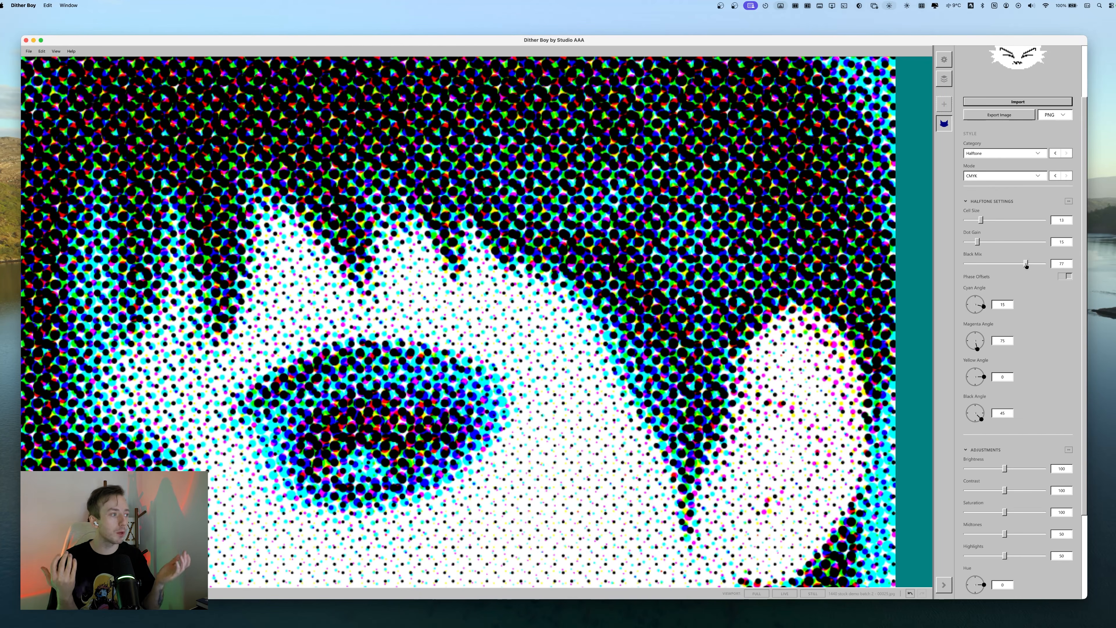
{"action": "left_click_drag", "start_coordinate": [1026, 265], "coordinate": [1027, 267]}
{"action": "left_click_drag", "start_coordinate": [1027, 267], "coordinate": [1044, 264]}
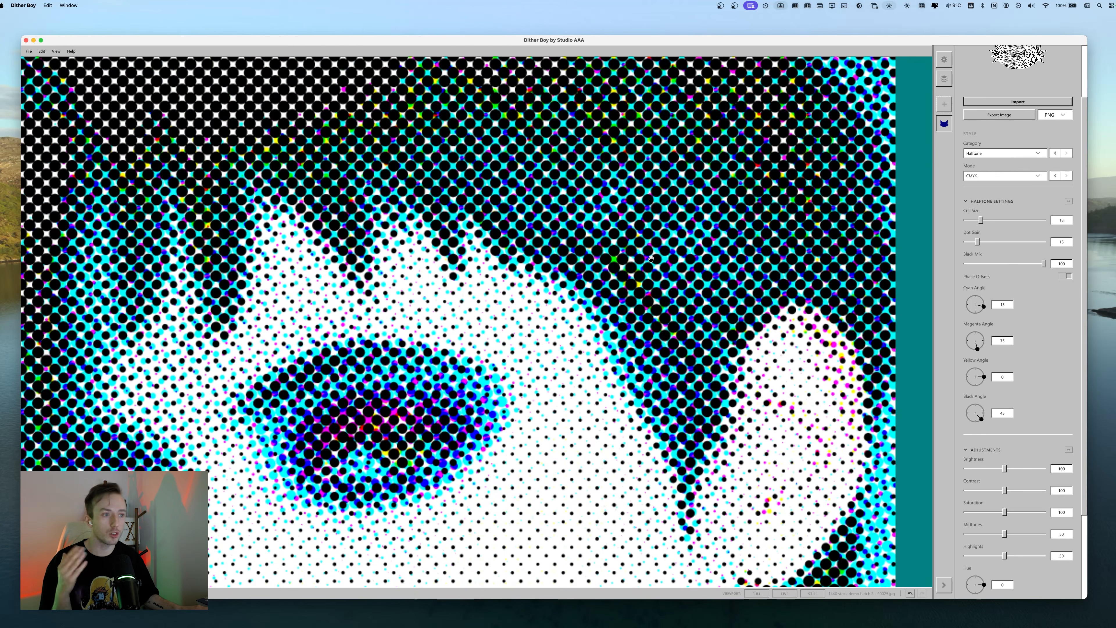
Try turning off Phase Offsets and inspect the dot pattern around the eye up close.
{"action": "scroll", "coordinate": [652, 259], "scroll_direction": "up", "scroll_amount": 1}
{"action": "scroll", "coordinate": [649, 267], "scroll_direction": "down", "scroll_amount": 2}
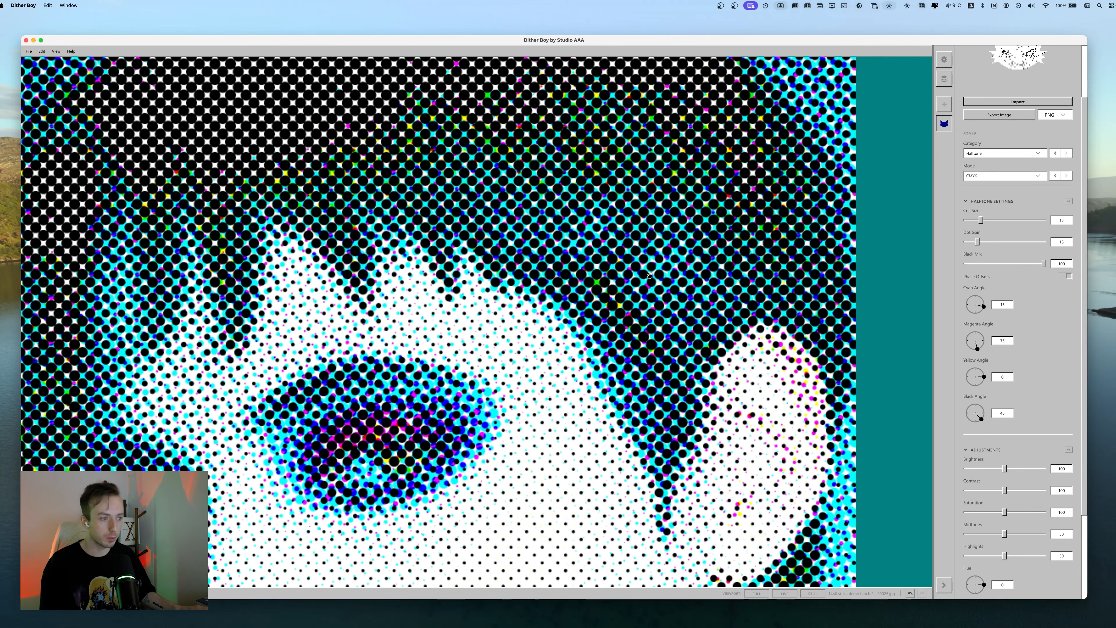
{"action": "scroll", "coordinate": [1050, 298], "scroll_direction": "down", "scroll_amount": 3}
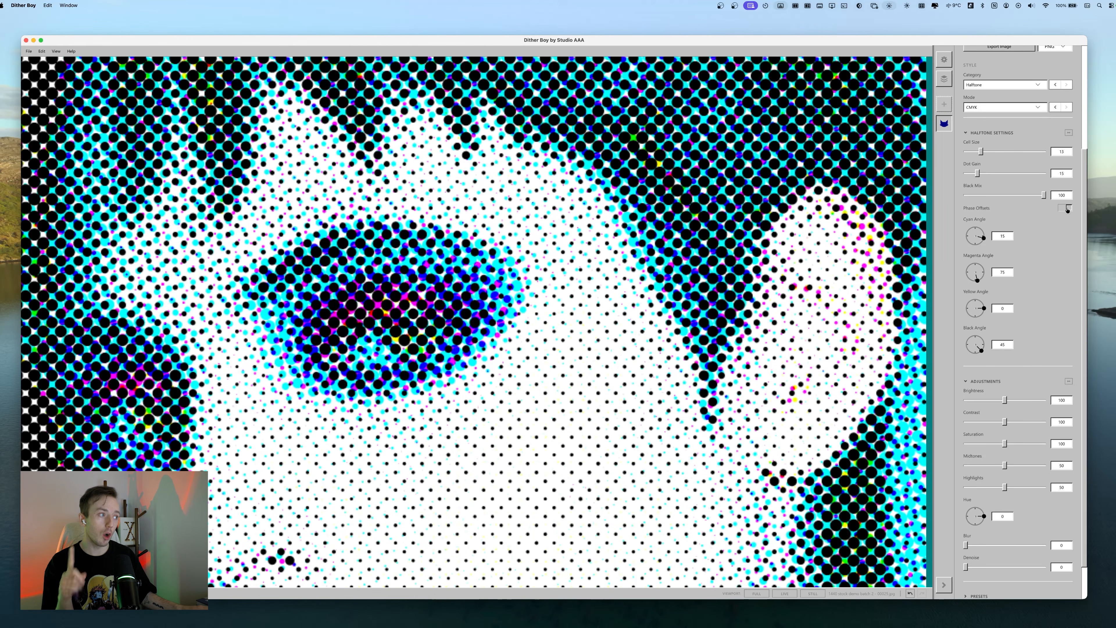
{"action": "left_click", "coordinate": [1067, 209]}
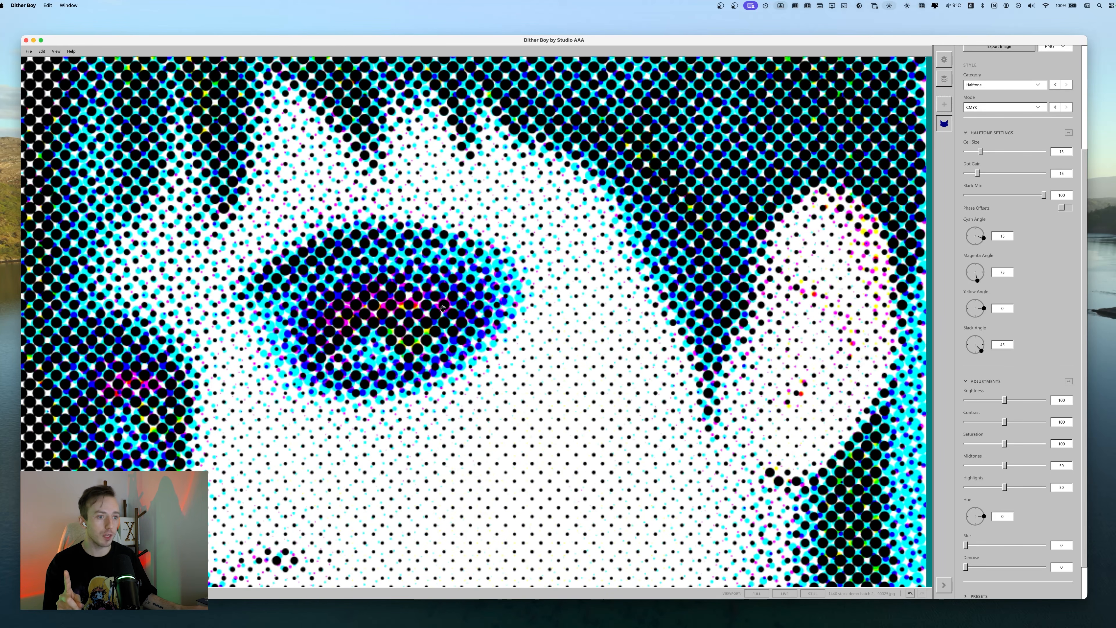
{"action": "scroll", "coordinate": [293, 329], "scroll_direction": "up", "scroll_amount": 3}
{"action": "left_click_drag", "start_coordinate": [293, 330], "coordinate": [452, 355]}
{"action": "scroll", "coordinate": [584, 429], "scroll_direction": "up", "scroll_amount": 3}
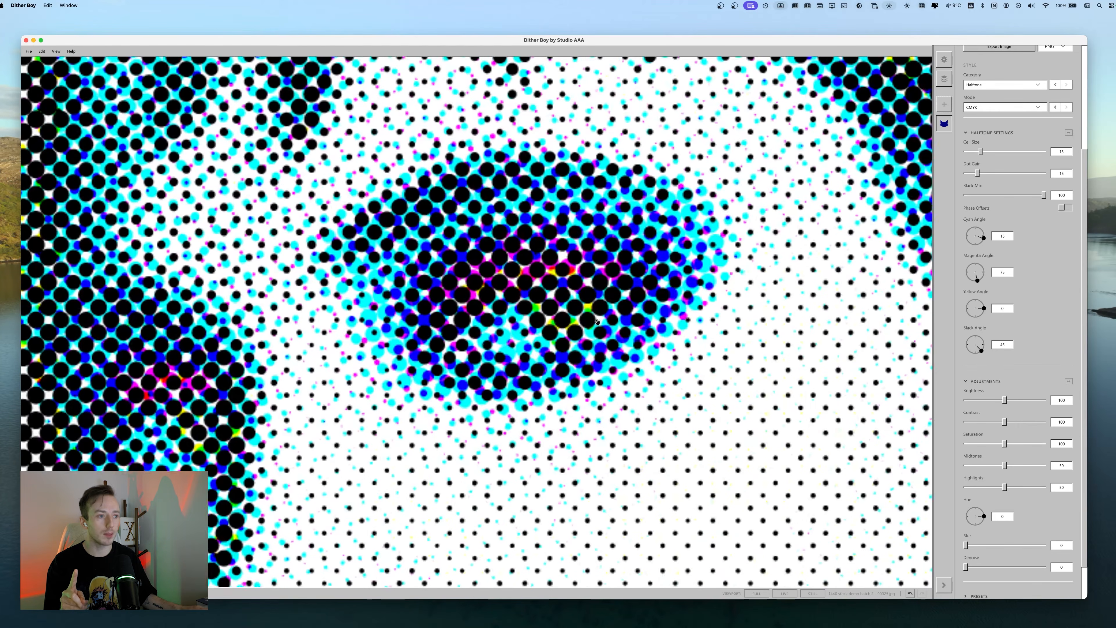
{"action": "left_click_drag", "start_coordinate": [605, 316], "coordinate": [556, 373]}
Reduce the halftone cell size to 7 and turn Phase Offsets back on.
{"action": "left_click_drag", "start_coordinate": [981, 152], "coordinate": [970, 152]}
{"action": "scroll", "coordinate": [750, 289], "scroll_direction": "down", "scroll_amount": 2}
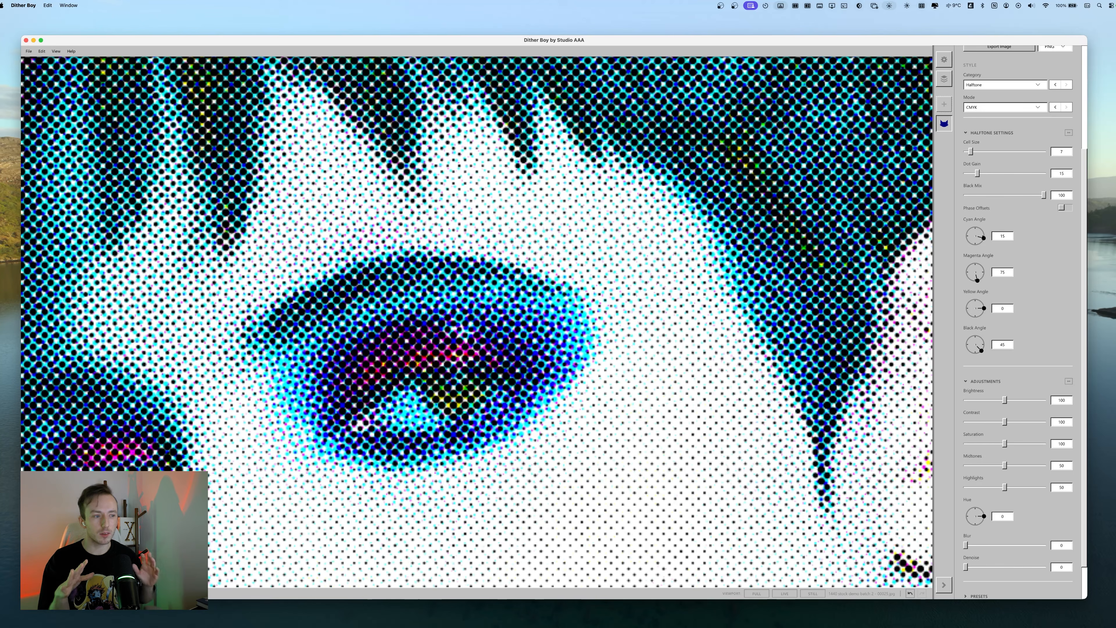
{"action": "left_click", "coordinate": [1069, 207]}
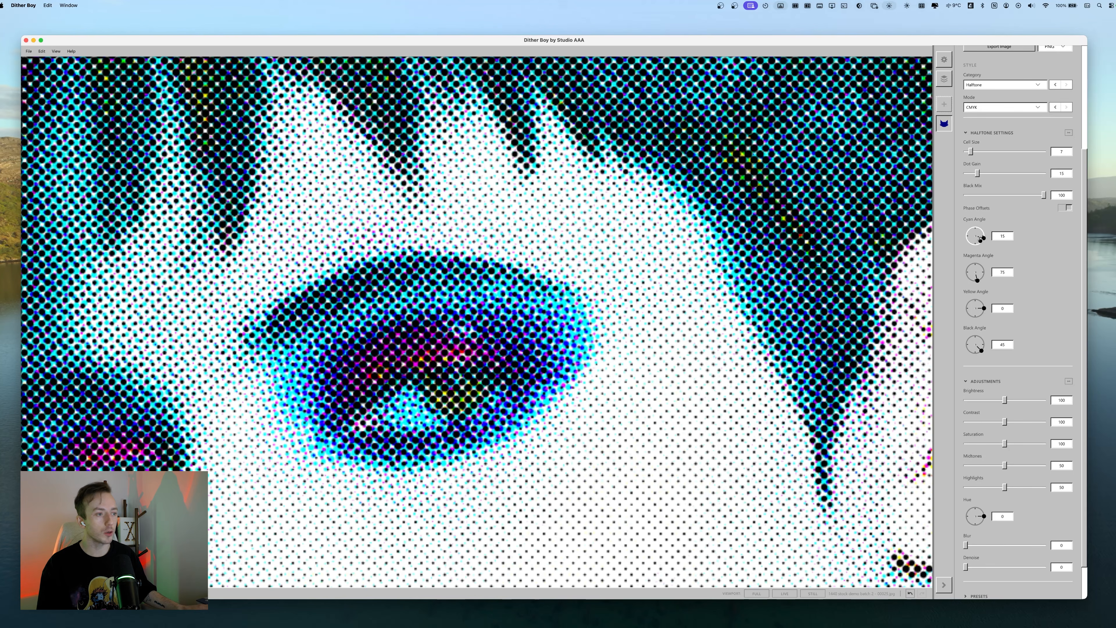
{"action": "scroll", "coordinate": [502, 319], "scroll_direction": "down", "scroll_amount": 3}
{"action": "left_click_drag", "start_coordinate": [498, 325], "coordinate": [510, 291]}
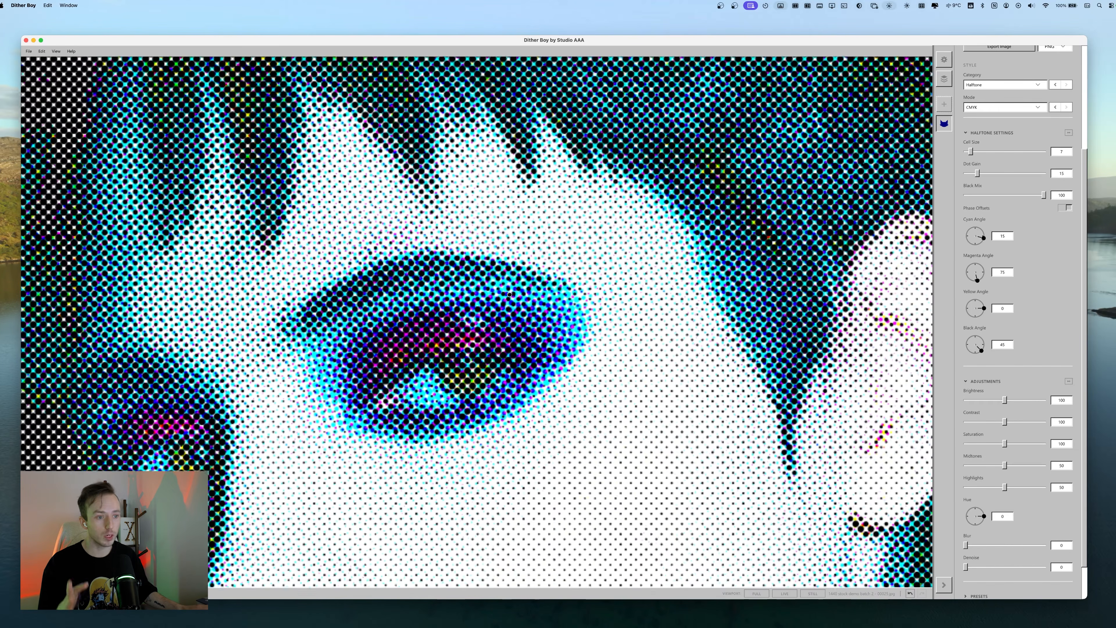
{"action": "scroll", "coordinate": [510, 291], "scroll_direction": "down", "scroll_amount": 2}
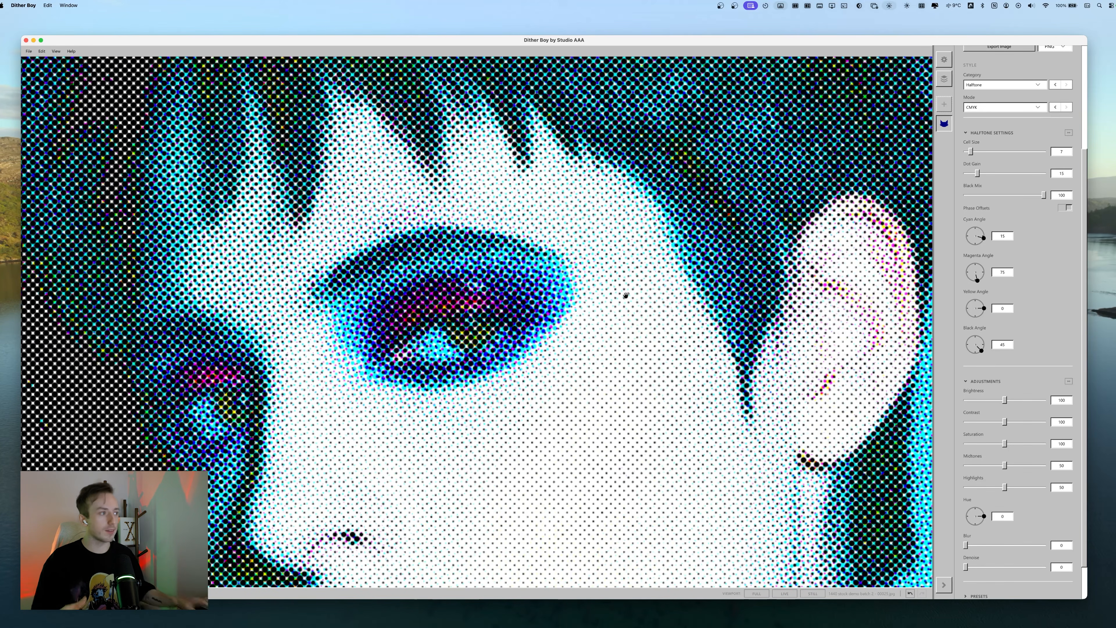
{"action": "left_click_drag", "start_coordinate": [971, 153], "coordinate": [970, 153]}
Try a Cyan Angle of 124 and inspect the dot pattern around the eye and lips.
{"action": "left_click_drag", "start_coordinate": [983, 238], "coordinate": [971, 250]}
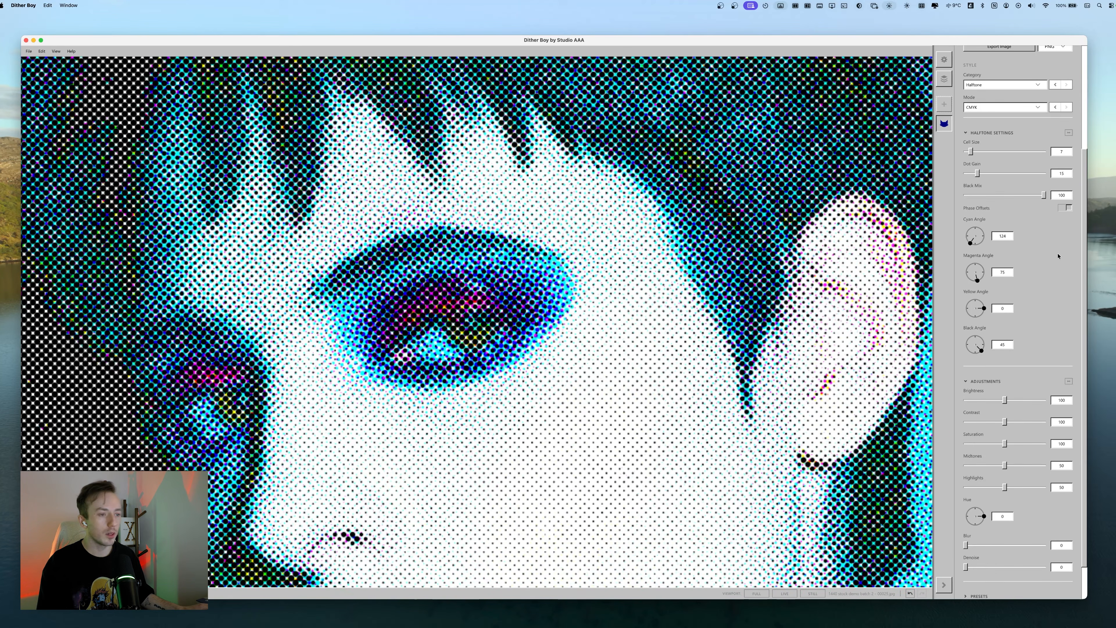
{"action": "scroll", "coordinate": [365, 281], "scroll_direction": "up", "scroll_amount": 3}
{"action": "scroll", "coordinate": [531, 252], "scroll_direction": "down", "scroll_amount": 6}
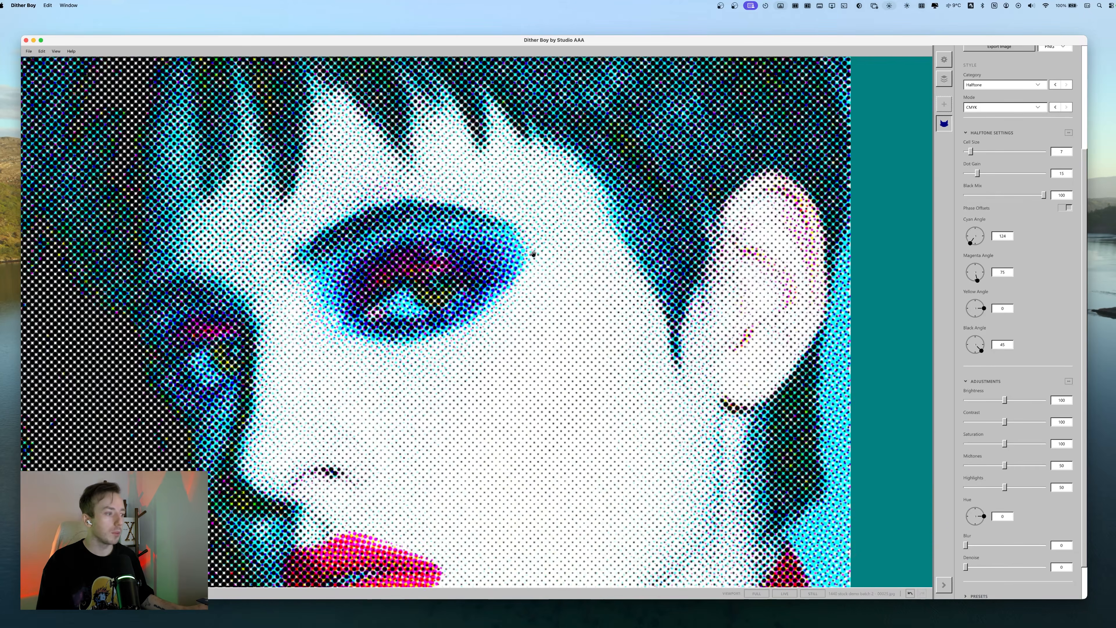
{"action": "scroll", "coordinate": [545, 266], "scroll_direction": "up", "scroll_amount": 6}
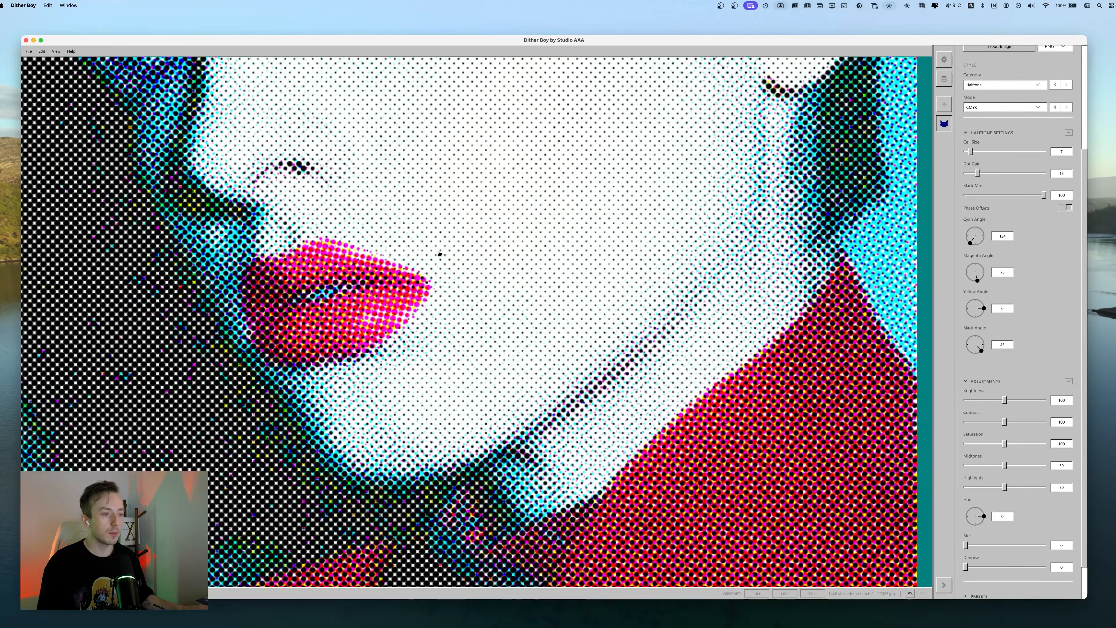
{"action": "left_click_drag", "start_coordinate": [440, 254], "coordinate": [409, 184]}
{"action": "scroll", "coordinate": [463, 270], "scroll_direction": "down", "scroll_amount": 1}
{"action": "scroll", "coordinate": [435, 103], "scroll_direction": "up", "scroll_amount": 3}
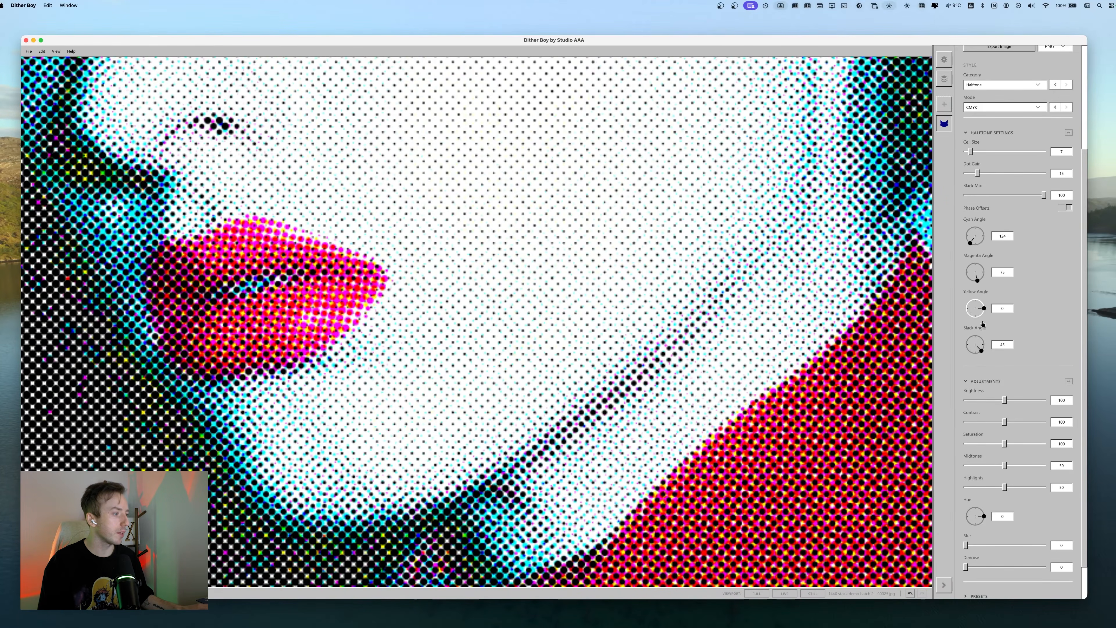
Try Magenta Angles of 27 and 344 and inspect the dots on the lips up close.
{"action": "left_click_drag", "start_coordinate": [975, 282], "coordinate": [982, 275]}
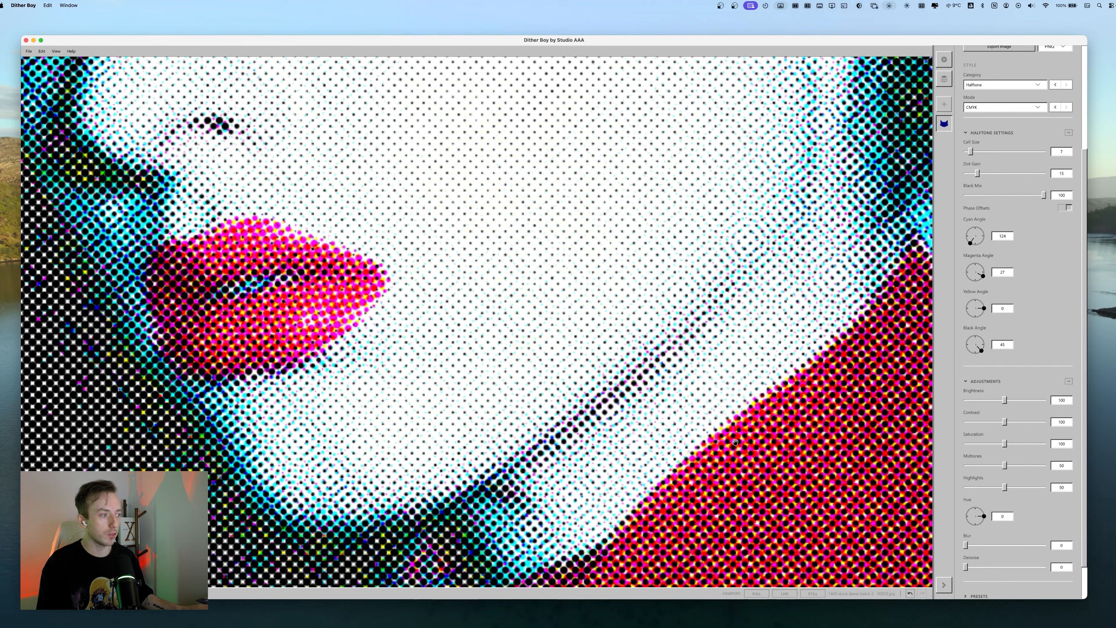
{"action": "left_click_drag", "start_coordinate": [983, 275], "coordinate": [983, 269]}
{"action": "scroll", "coordinate": [313, 299], "scroll_direction": "down", "scroll_amount": 5}
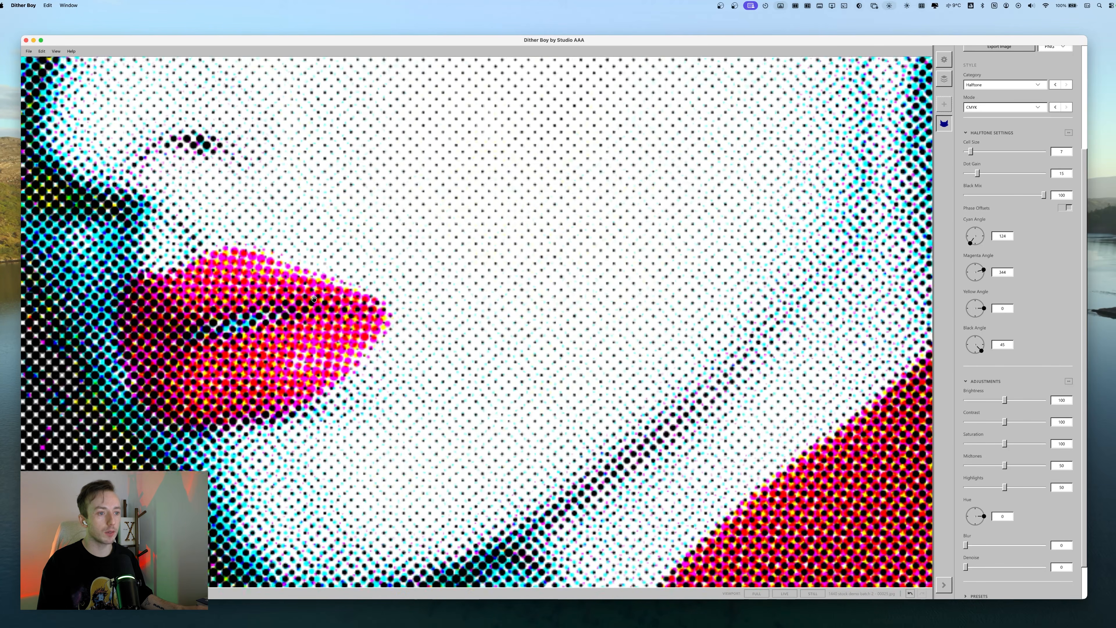
{"action": "scroll", "coordinate": [461, 235], "scroll_direction": "up", "scroll_amount": 8}
{"action": "scroll", "coordinate": [461, 235], "scroll_direction": "up", "scroll_amount": 1}
{"action": "left_click_drag", "start_coordinate": [435, 430], "coordinate": [576, 263]}
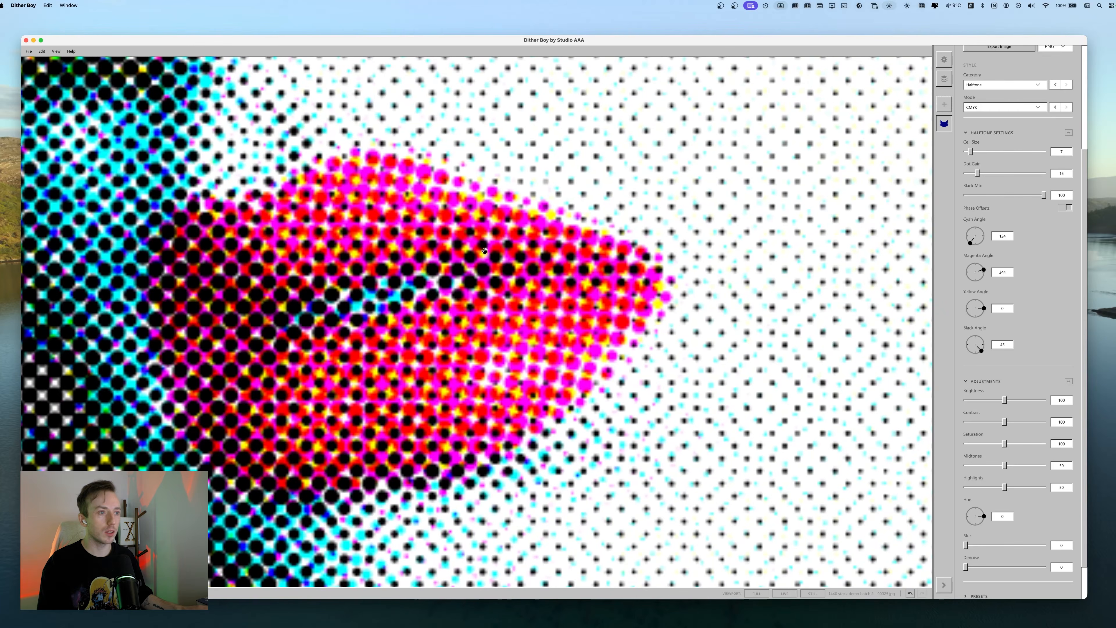
Set the cyan, magenta and yellow angles to 320 and the black angle to 360, with Phase Offsets turned off.
{"action": "left_click_drag", "start_coordinate": [984, 269], "coordinate": [983, 230]}
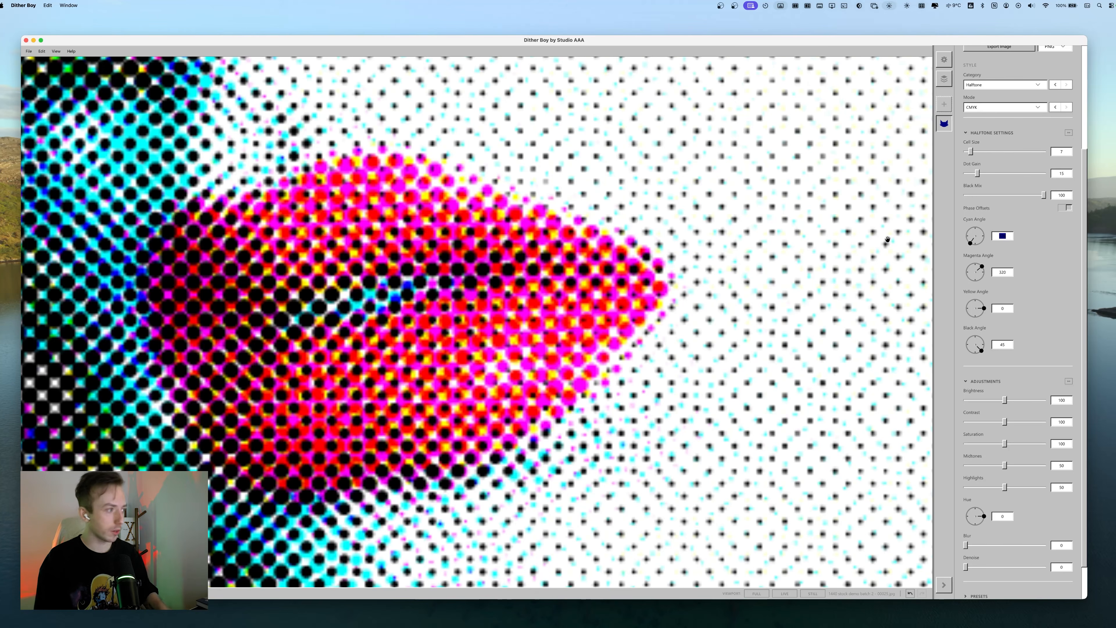
{"action": "left_click", "coordinate": [1002, 308]}
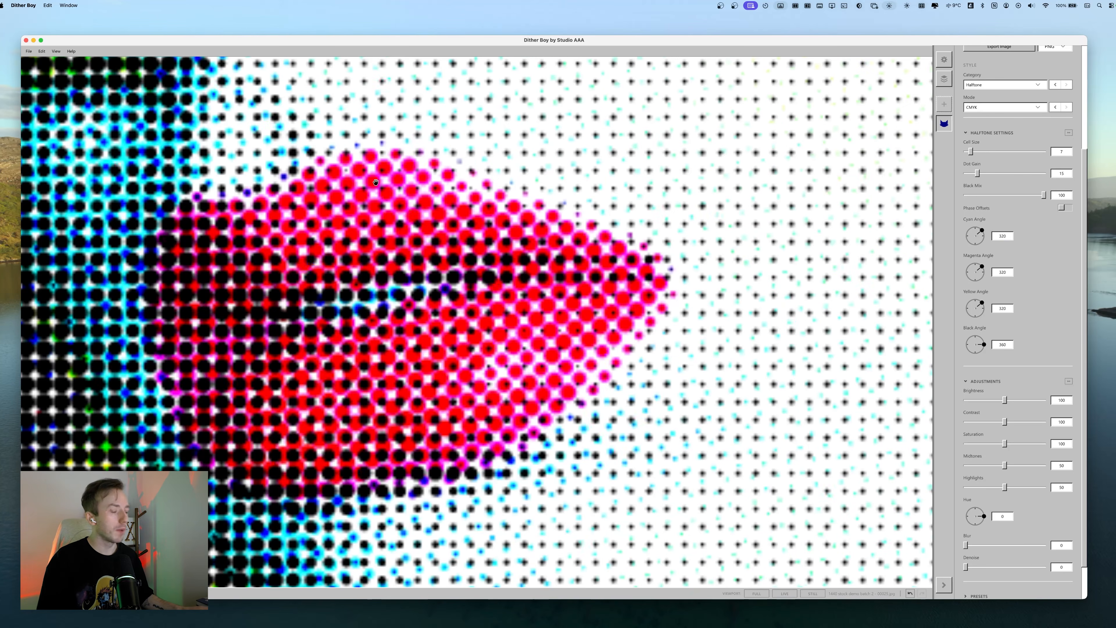
{"action": "scroll", "coordinate": [670, 328], "scroll_direction": "down", "scroll_amount": 5}
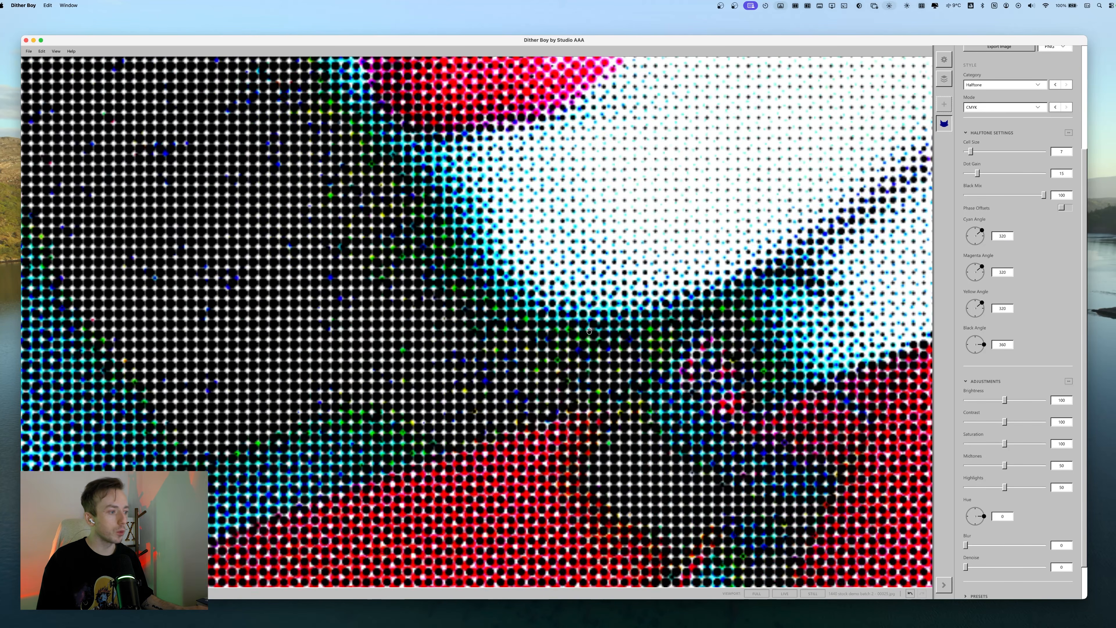
Turn Phase Offsets on, inspect the dots around the lips and jacket up close, and switch it off again.
{"action": "left_click_drag", "start_coordinate": [749, 328], "coordinate": [560, 453]}
{"action": "scroll", "coordinate": [619, 421], "scroll_direction": "down", "scroll_amount": 5}
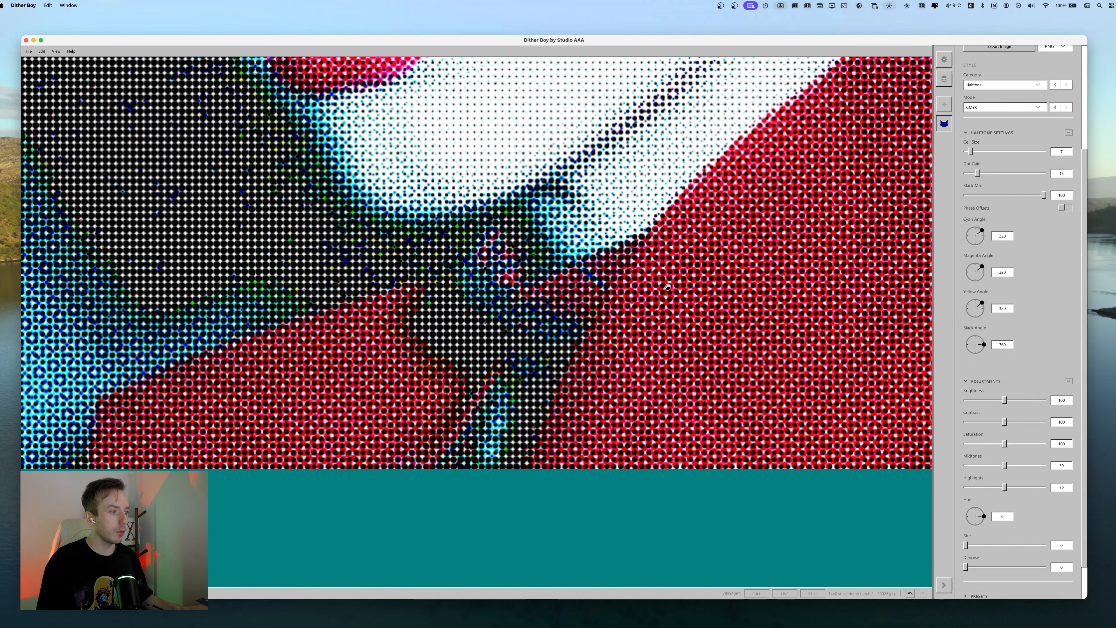
{"action": "left_click_drag", "start_coordinate": [665, 282], "coordinate": [665, 572]}
{"action": "left_click", "coordinate": [1066, 209]}
{"action": "scroll", "coordinate": [536, 428], "scroll_direction": "down", "scroll_amount": 5}
{"action": "scroll", "coordinate": [396, 499], "scroll_direction": "up", "scroll_amount": 10}
{"action": "scroll", "coordinate": [501, 268], "scroll_direction": "down", "scroll_amount": 5}
{"action": "scroll", "coordinate": [451, 310], "scroll_direction": "up", "scroll_amount": 6}
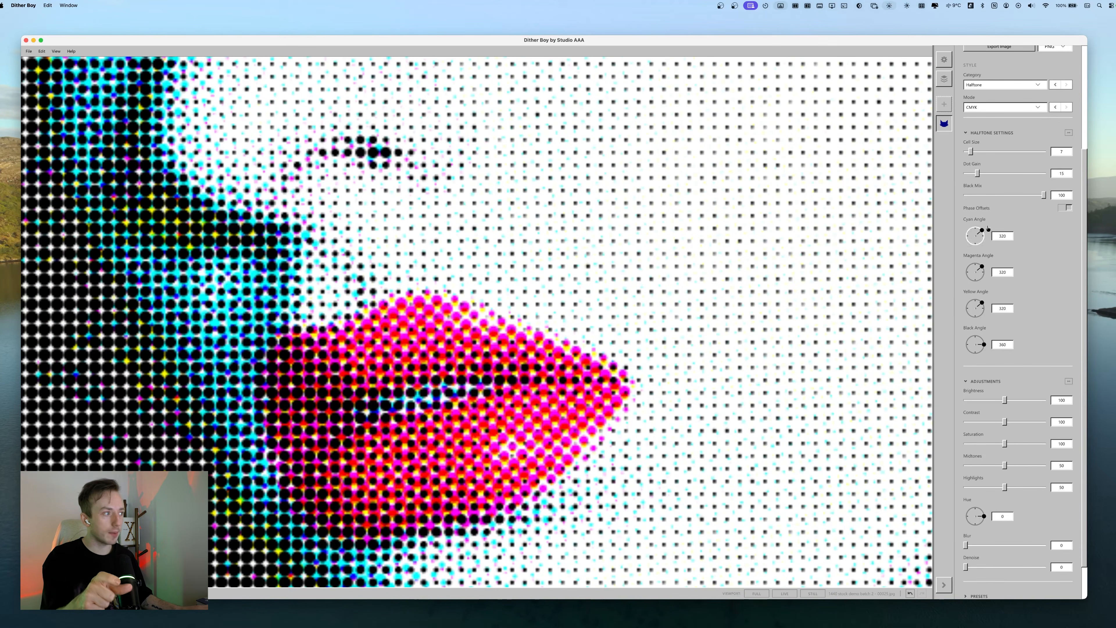
{"action": "left_click", "coordinate": [1068, 208]}
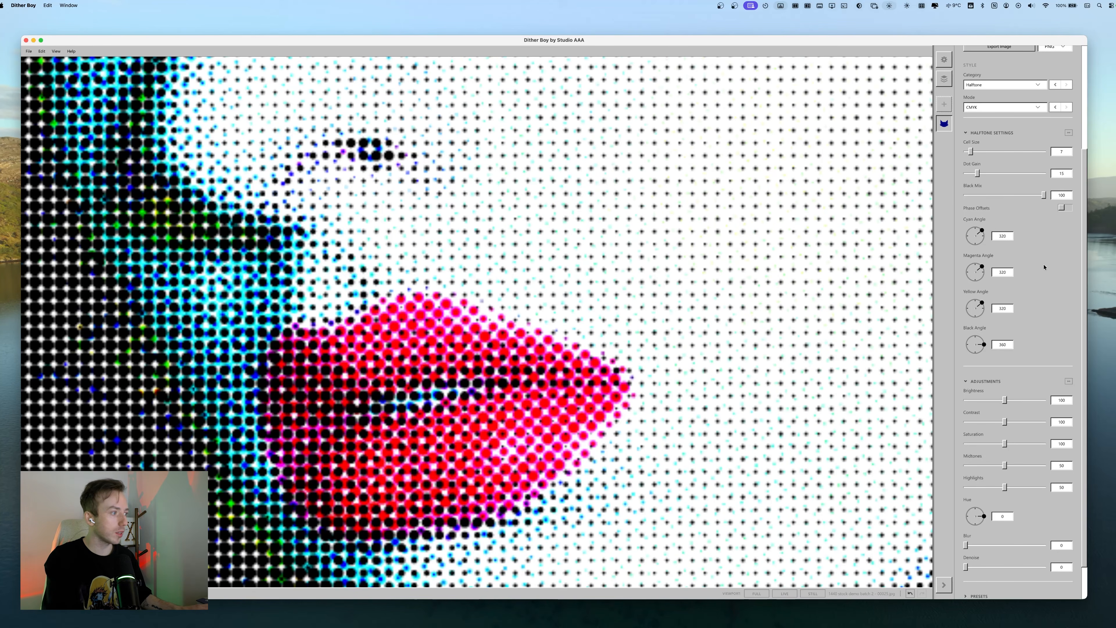
Set the Black Angle to 320 and inspect the aligned dots on the lips and across the whole portrait.
{"action": "left_click_drag", "start_coordinate": [983, 344], "coordinate": [985, 336]}
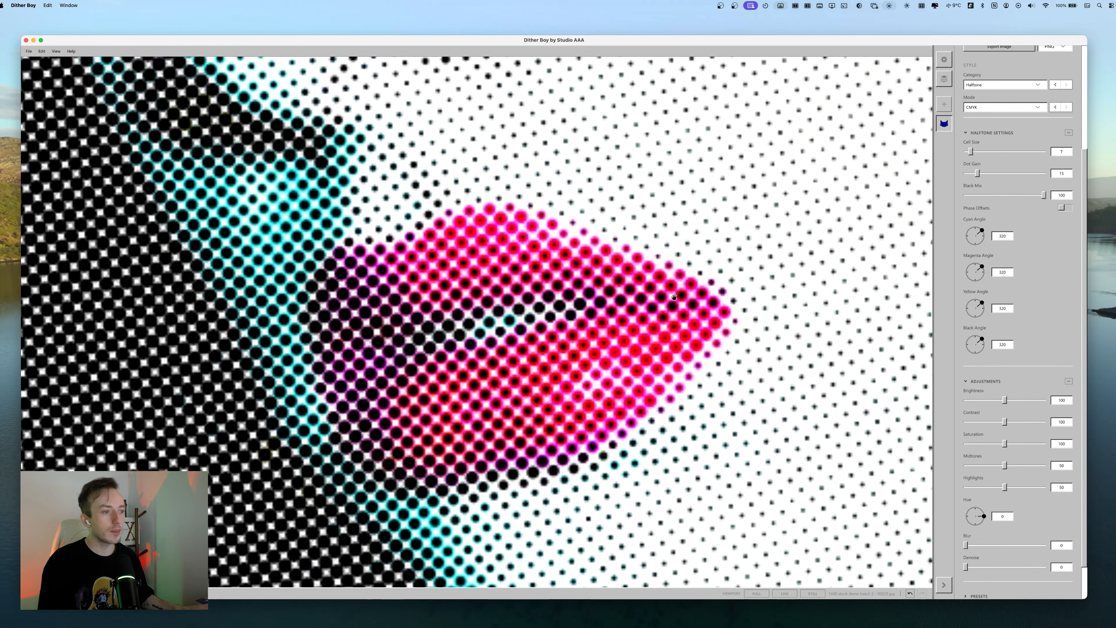
{"action": "scroll", "coordinate": [559, 301], "scroll_direction": "up", "scroll_amount": 1}
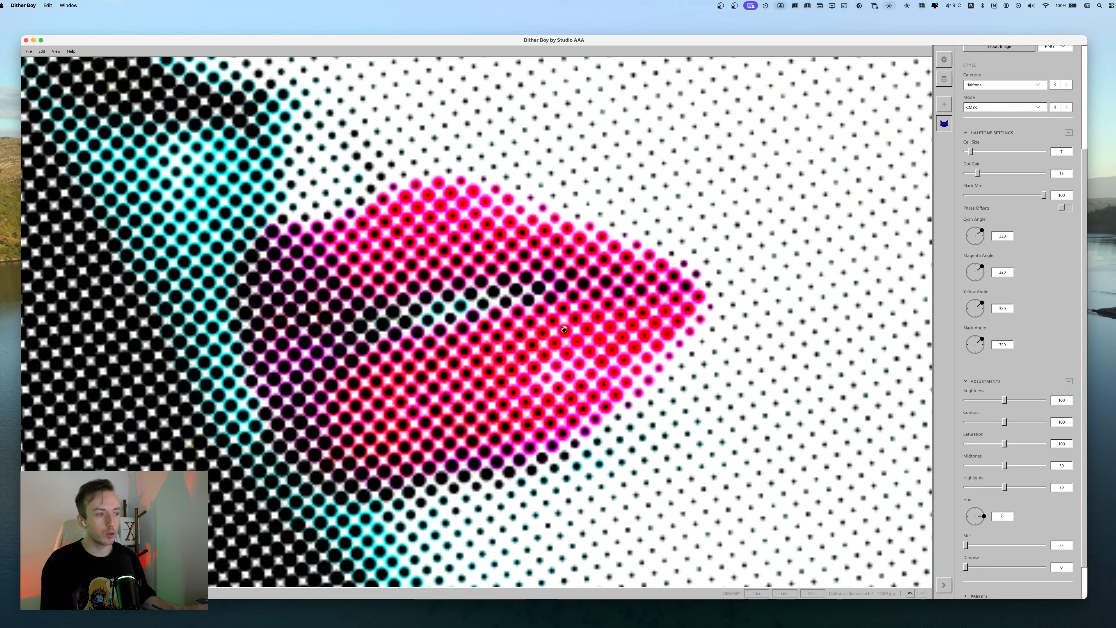
{"action": "scroll", "coordinate": [551, 347], "scroll_direction": "down", "scroll_amount": 3}
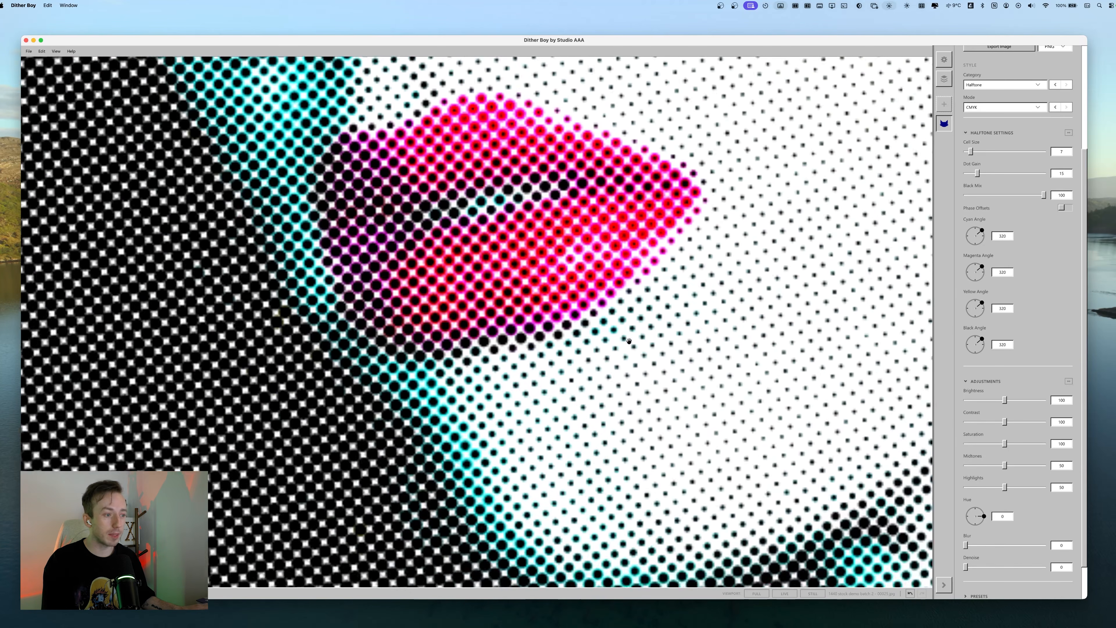
{"action": "left_click_drag", "start_coordinate": [619, 341], "coordinate": [538, 470]}
{"action": "scroll", "coordinate": [538, 469], "scroll_direction": "down", "scroll_amount": 6}
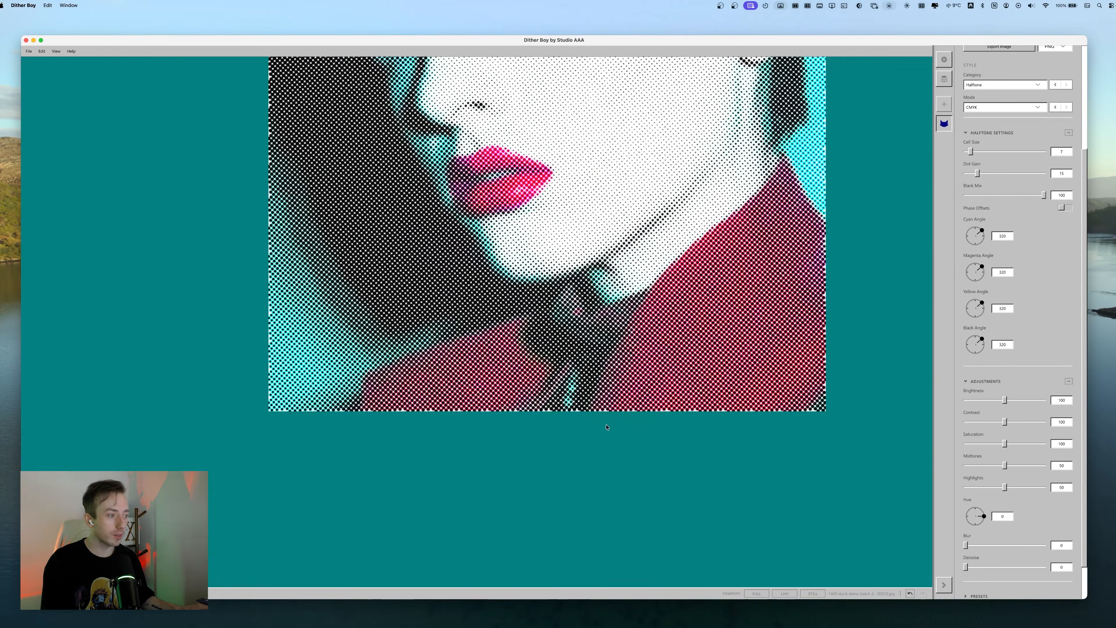
{"action": "left_click_drag", "start_coordinate": [606, 427], "coordinate": [543, 570]}
{"action": "scroll", "coordinate": [543, 570], "scroll_direction": "down", "scroll_amount": 3}
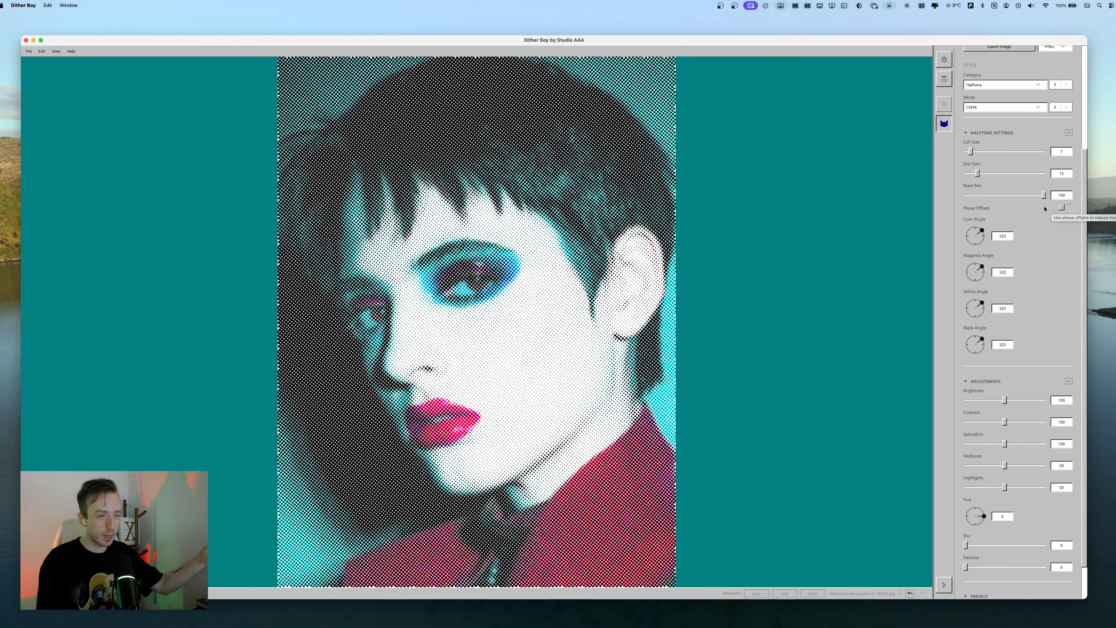
Compare the dots on the lips with Phase Offsets turned on and off, all four angles at 320.
{"action": "left_click", "coordinate": [1065, 208]}
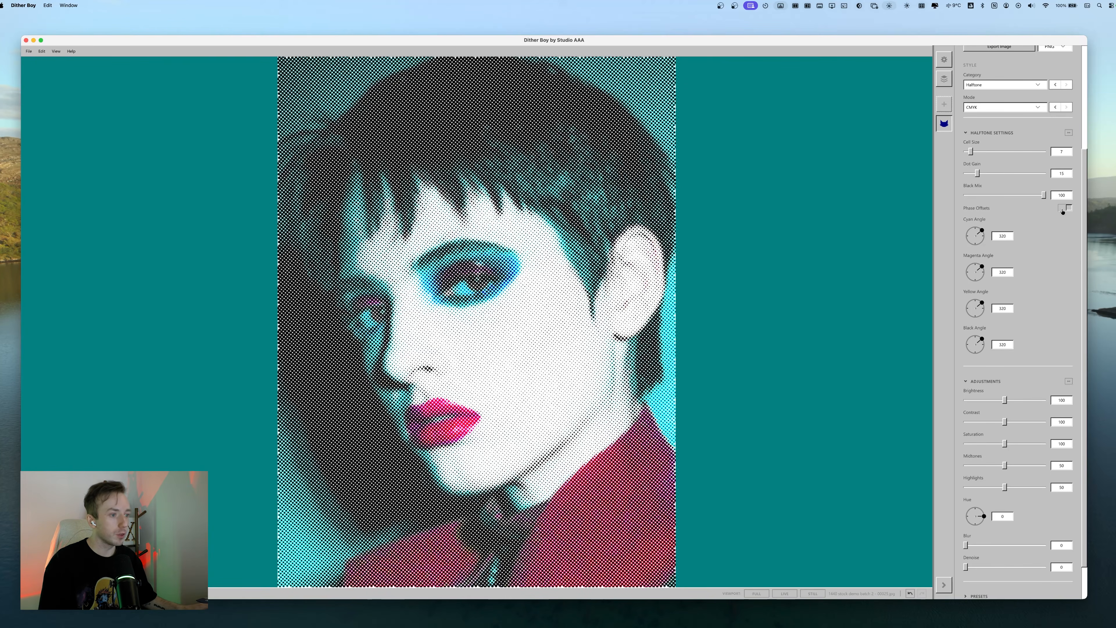
{"action": "scroll", "coordinate": [558, 286], "scroll_direction": "up", "scroll_amount": 6}
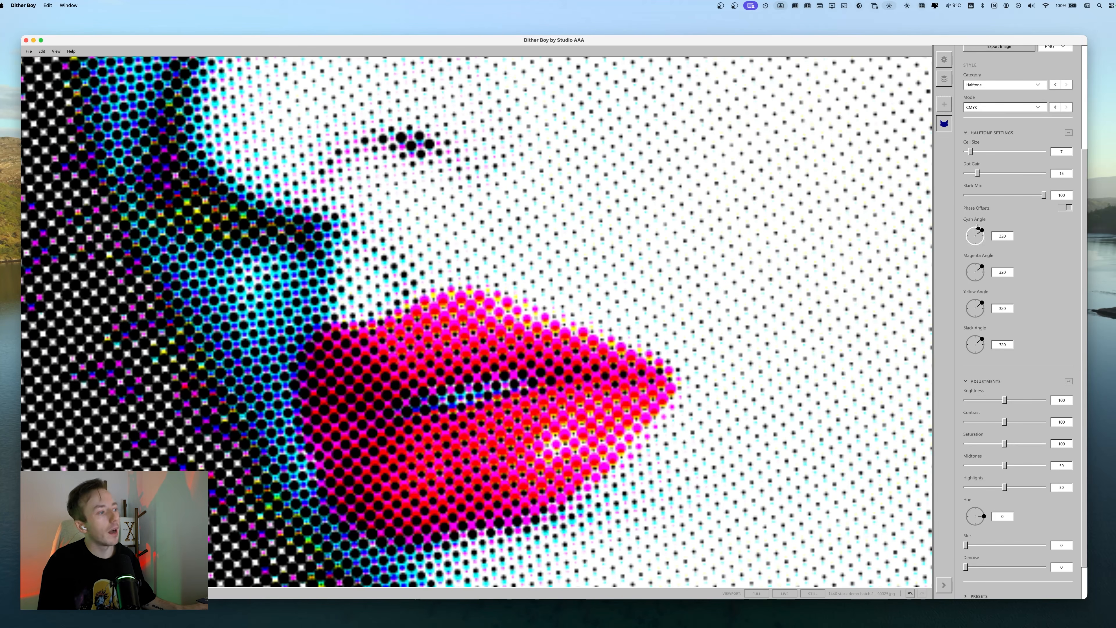
{"action": "left_click", "coordinate": [1067, 209]}
{"action": "scroll", "coordinate": [560, 342], "scroll_direction": "down", "scroll_amount": 3}
{"action": "left_click_drag", "start_coordinate": [560, 341], "coordinate": [499, 493]}
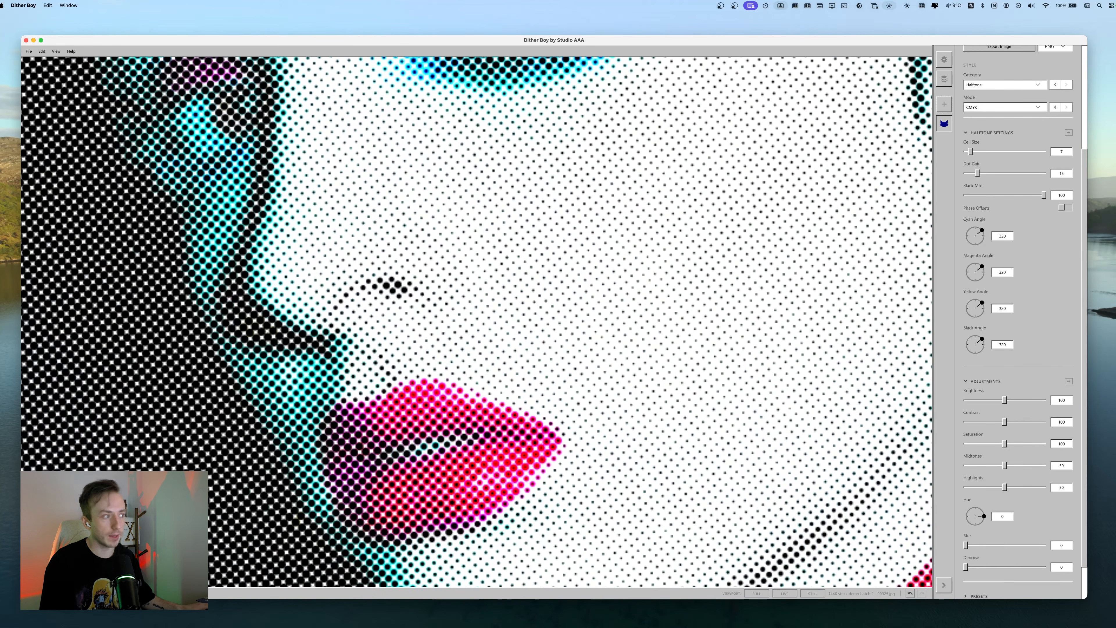
Turn Phase Offsets on and lock the Cell Size at 7 against shuffling.
{"action": "left_click", "coordinate": [1065, 208]}
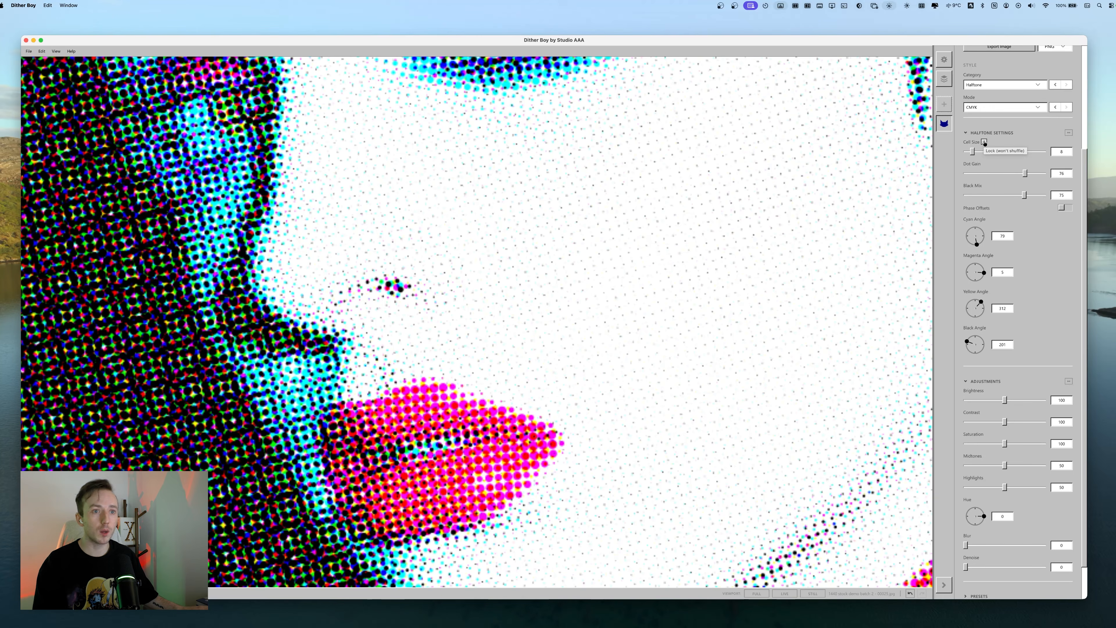
{"action": "left_click", "coordinate": [1065, 207]}
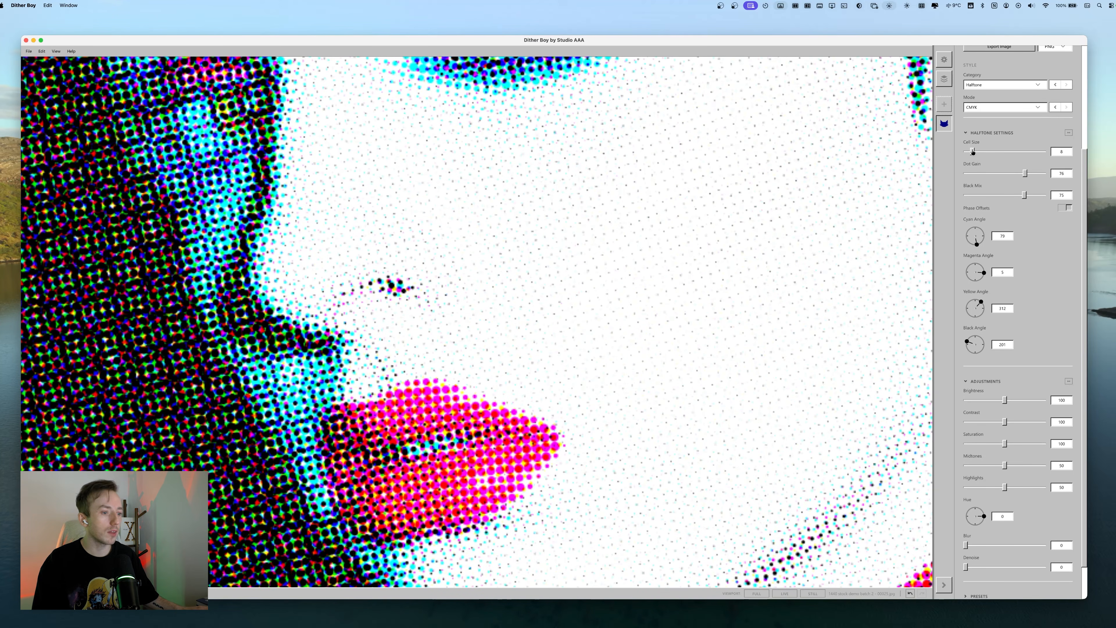
{"action": "left_click", "coordinate": [983, 143]}
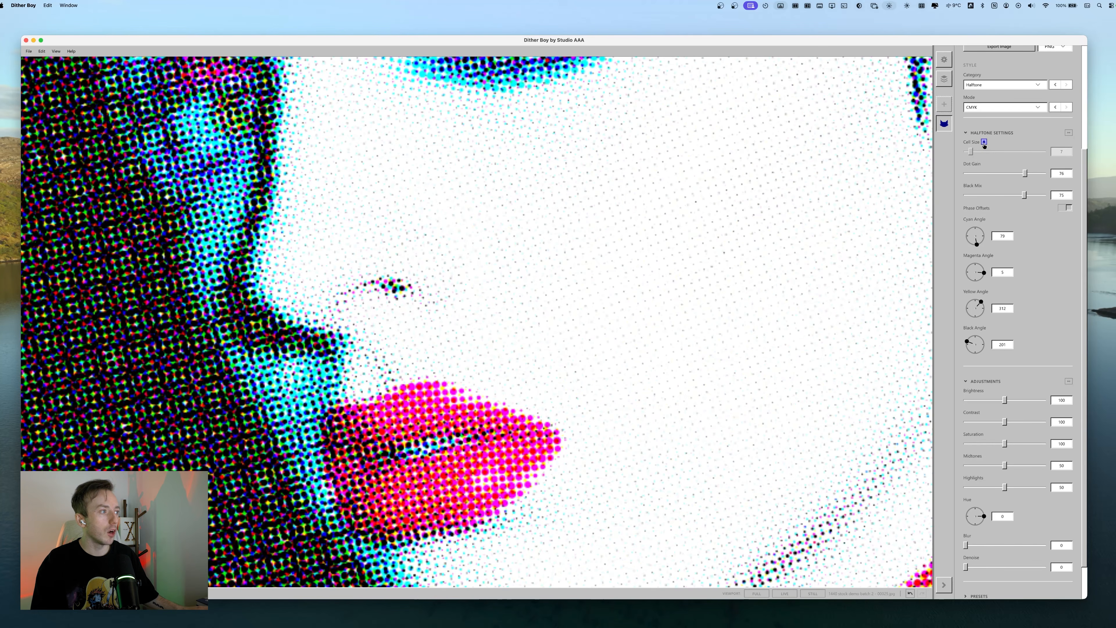
Shuffle the unlocked halftone settings several times and inspect the resulting dot pattern on the face.
{"action": "left_click", "coordinate": [1069, 133]}
{"action": "left_click", "coordinate": [1069, 133]}
{"action": "left_click", "coordinate": [1069, 133]}
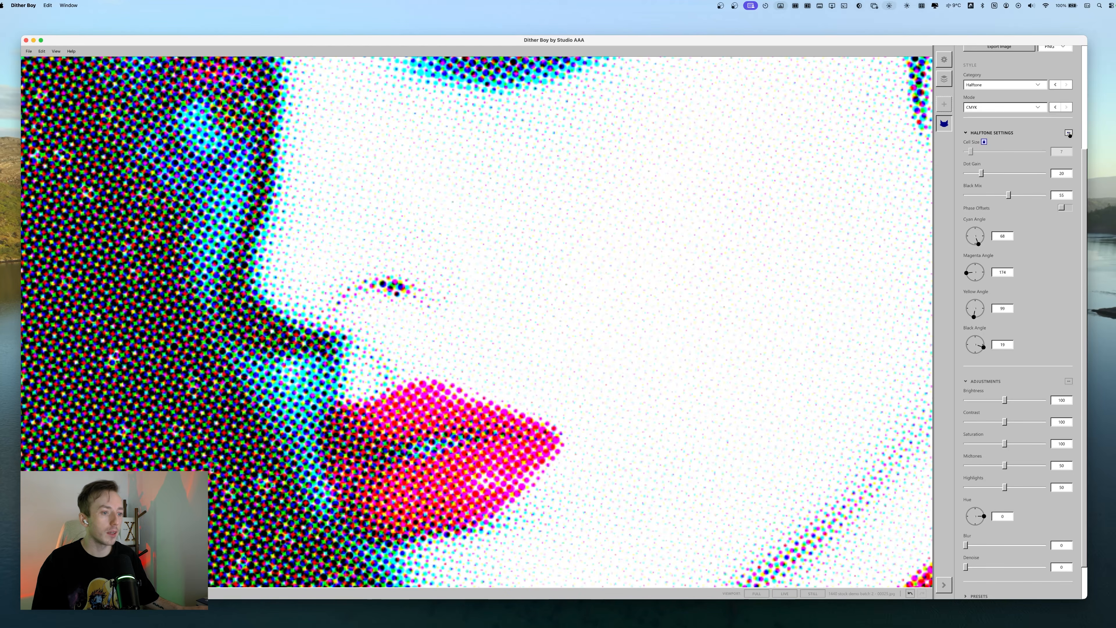
{"action": "left_click", "coordinate": [1069, 133]}
{"action": "left_click", "coordinate": [1069, 133]}
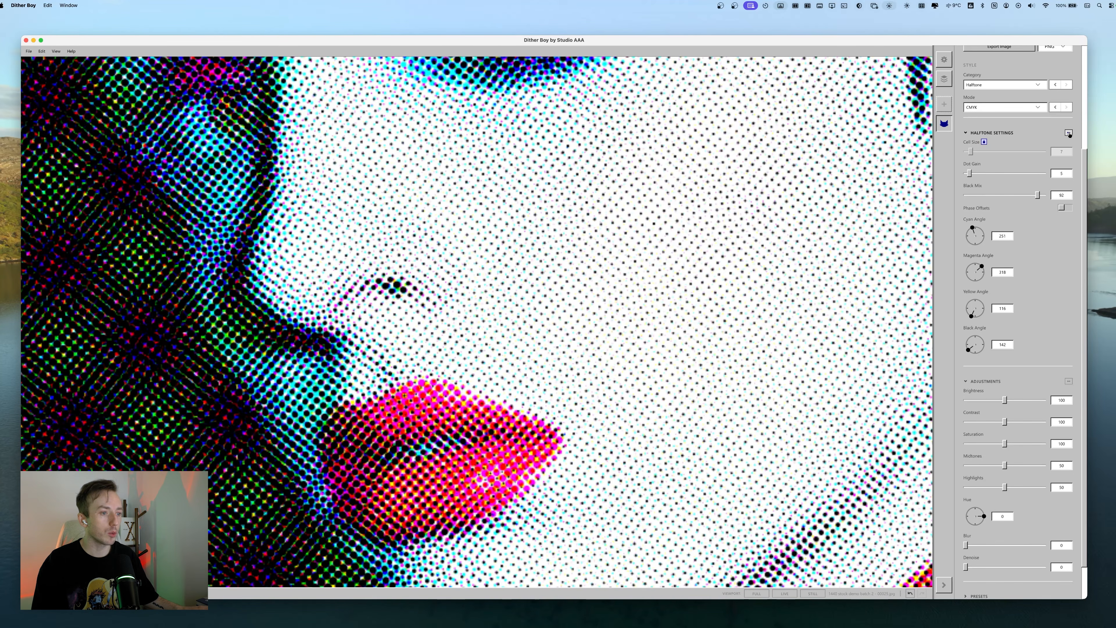
{"action": "scroll", "coordinate": [528, 369], "scroll_direction": "down", "scroll_amount": 5}
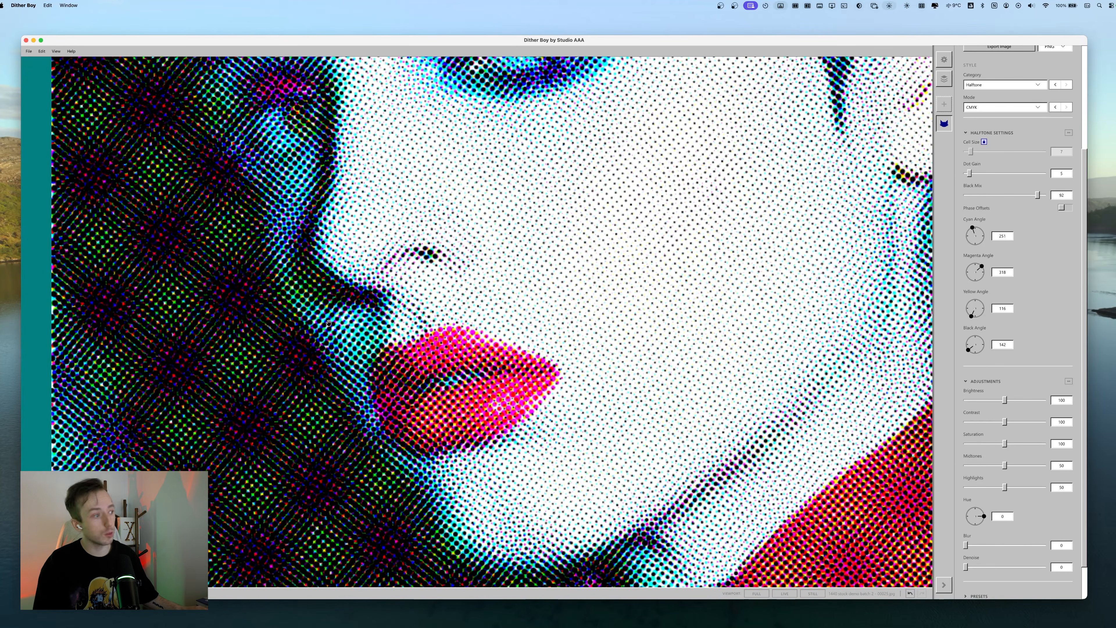
Set the portrait's Brightness to 120, Saturation to 158 and Hue to 4.
{"action": "scroll", "coordinate": [330, 320], "scroll_direction": "down", "scroll_amount": 6}
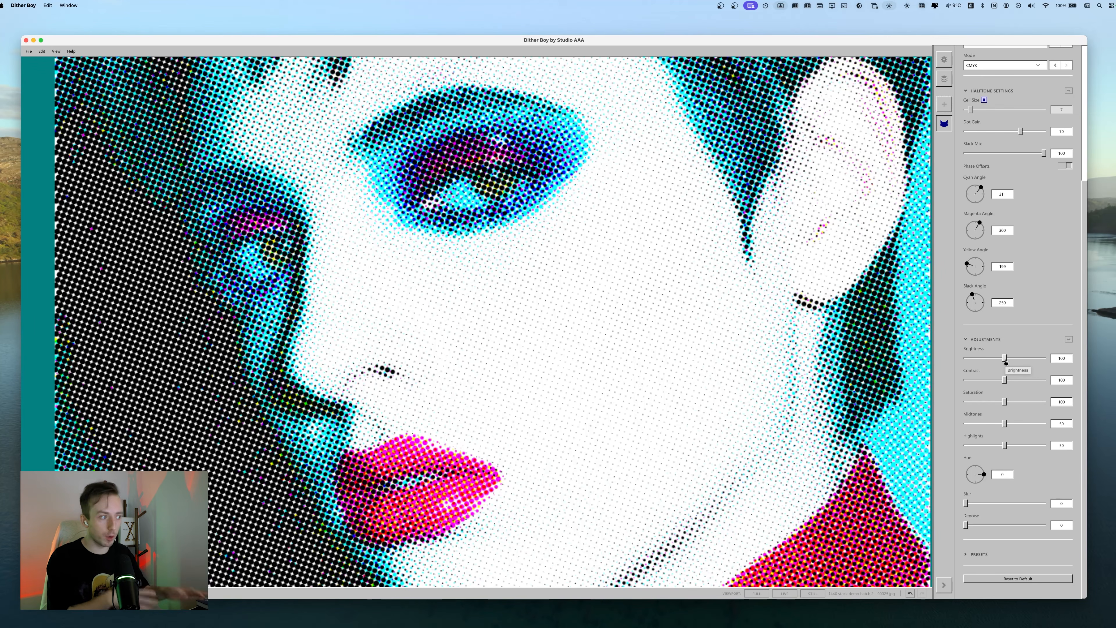
{"action": "mouse_move", "coordinate": [1006, 360]}
{"action": "left_mouse_down"}
{"action": "mouse_move", "coordinate": [977, 358]}
{"action": "mouse_move", "coordinate": [1034, 363]}
{"action": "mouse_move", "coordinate": [1013, 358]}
{"action": "left_mouse_up"}
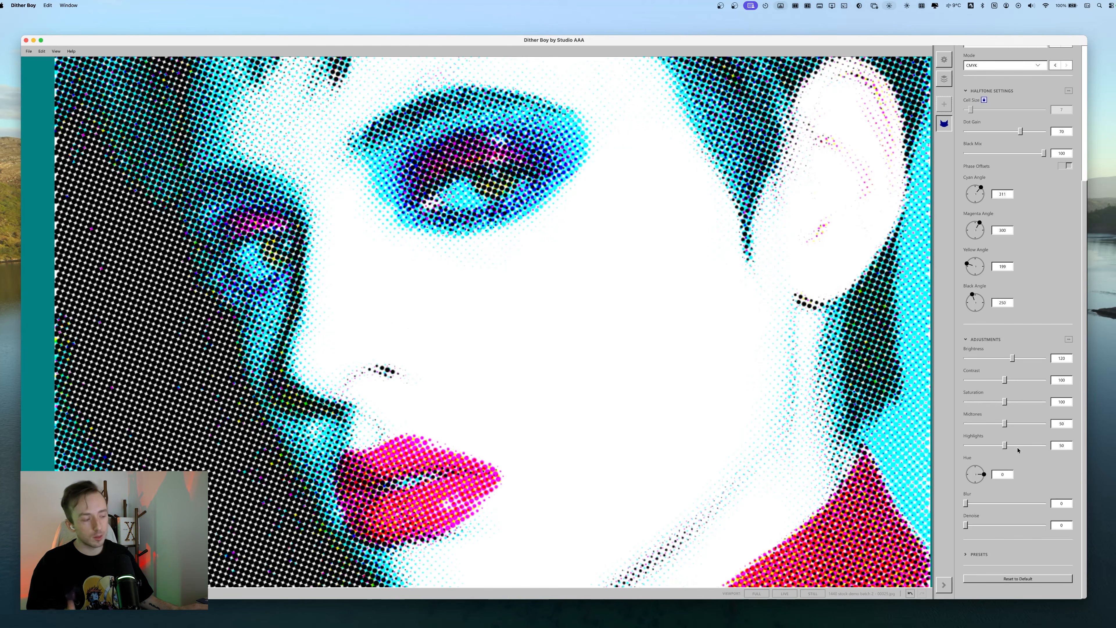
{"action": "left_click_drag", "start_coordinate": [1005, 402], "coordinate": [1043, 402]}
{"action": "mouse_move", "coordinate": [984, 474]}
{"action": "left_mouse_down"}
{"action": "mouse_move", "coordinate": [976, 483]}
{"action": "mouse_move", "coordinate": [970, 467]}
{"action": "left_mouse_up"}
{"action": "scroll", "coordinate": [524, 293], "scroll_direction": "down", "scroll_amount": 10}
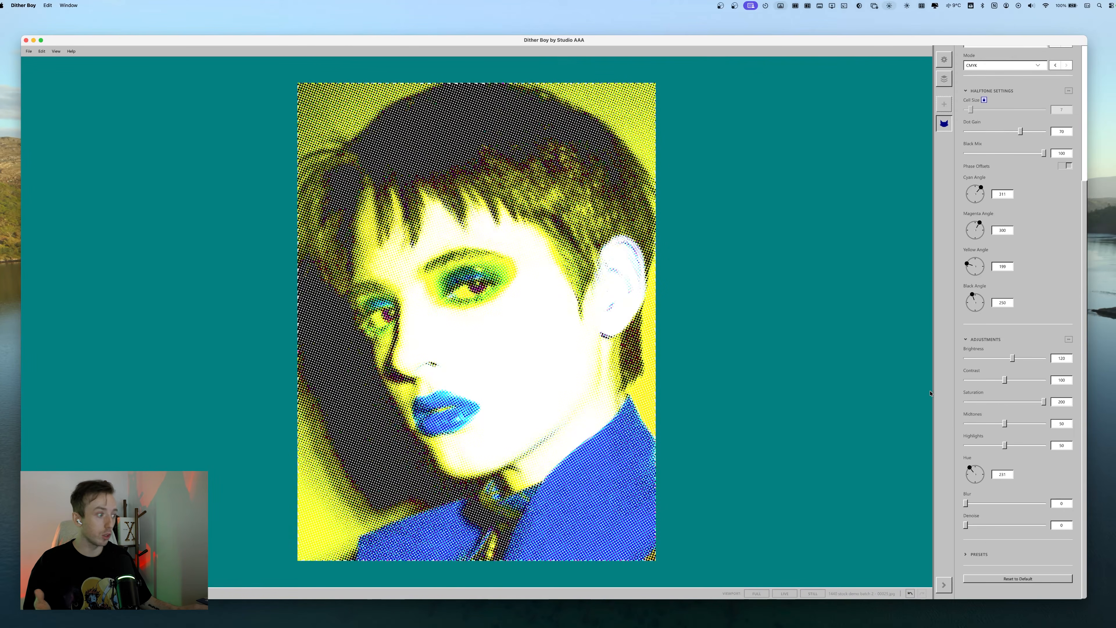
{"action": "left_click_drag", "start_coordinate": [970, 468], "coordinate": [978, 465]}
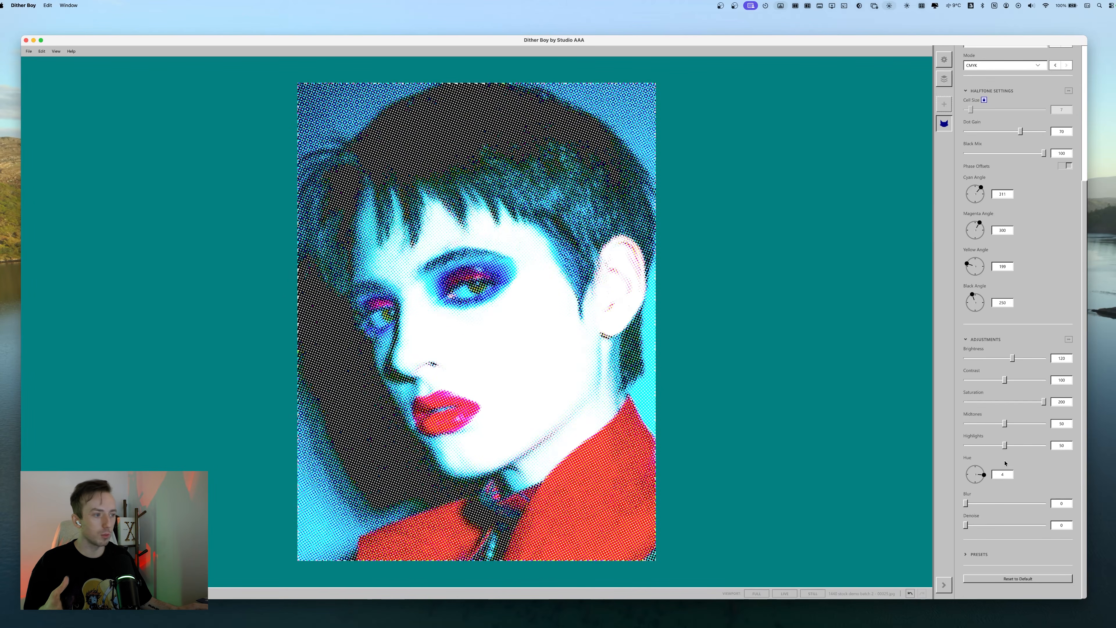
{"action": "left_click_drag", "start_coordinate": [1043, 401], "coordinate": [1029, 406]}
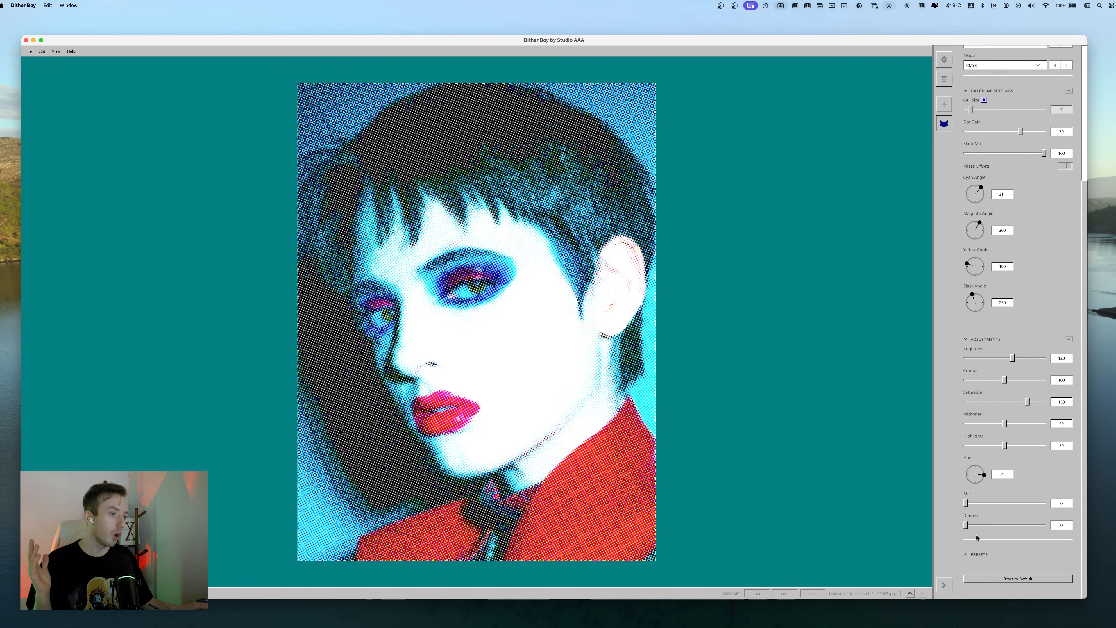
Check the PNG export option and the Convert to Animation command for the portrait.
{"action": "scroll", "coordinate": [1057, 281], "scroll_direction": "up", "scroll_amount": 5}
{"action": "scroll", "coordinate": [757, 188], "scroll_direction": "up", "scroll_amount": 8}
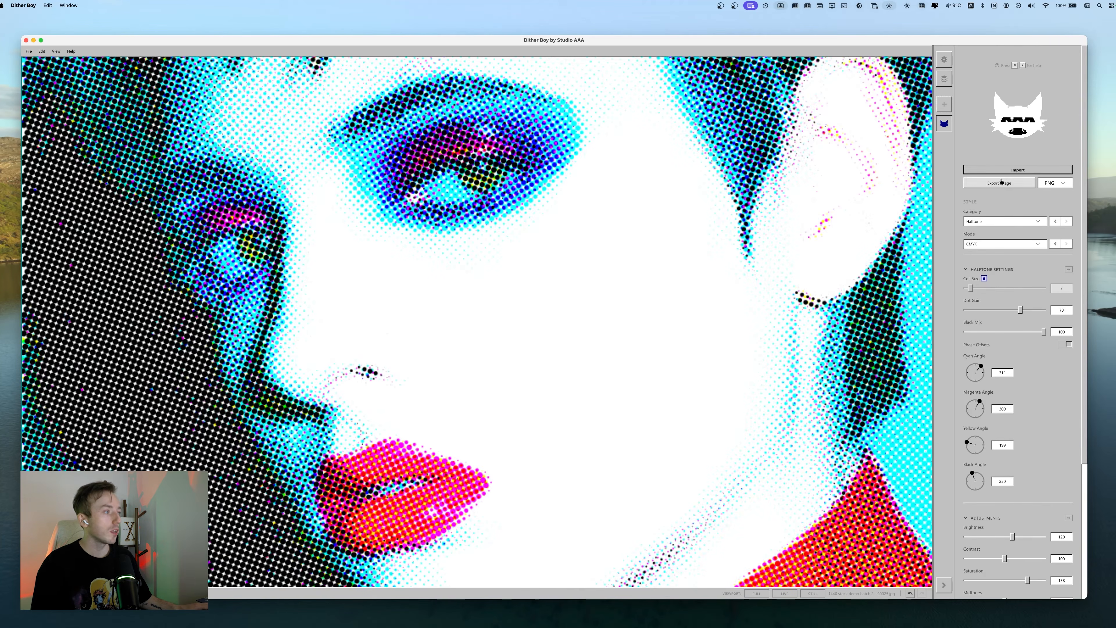
{"action": "left_click", "coordinate": [999, 183]}
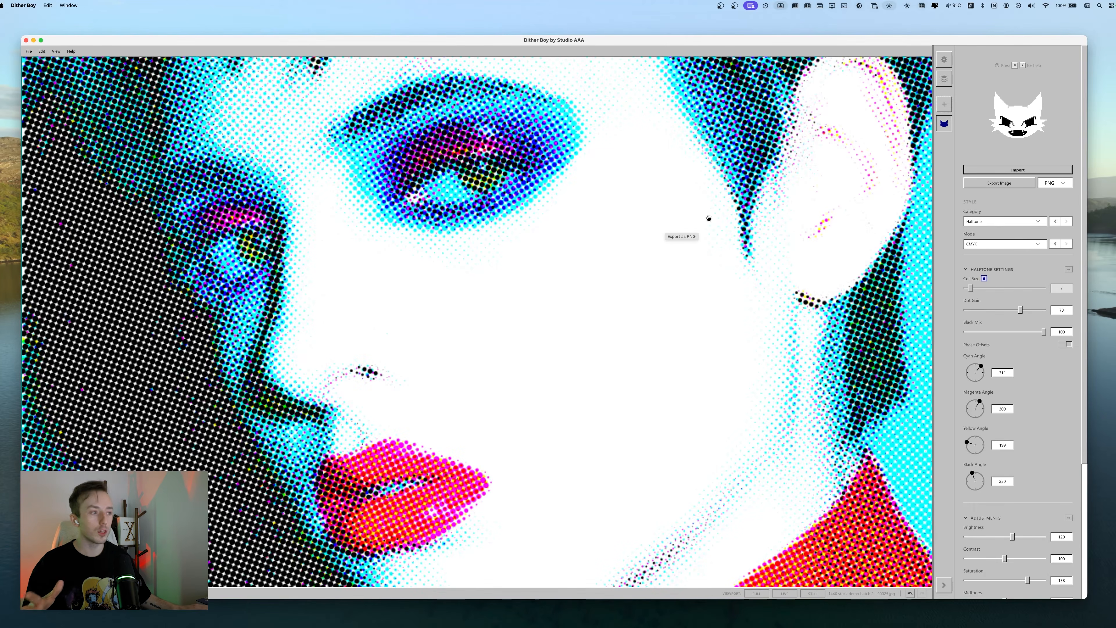
{"action": "left_click", "coordinate": [29, 51]}
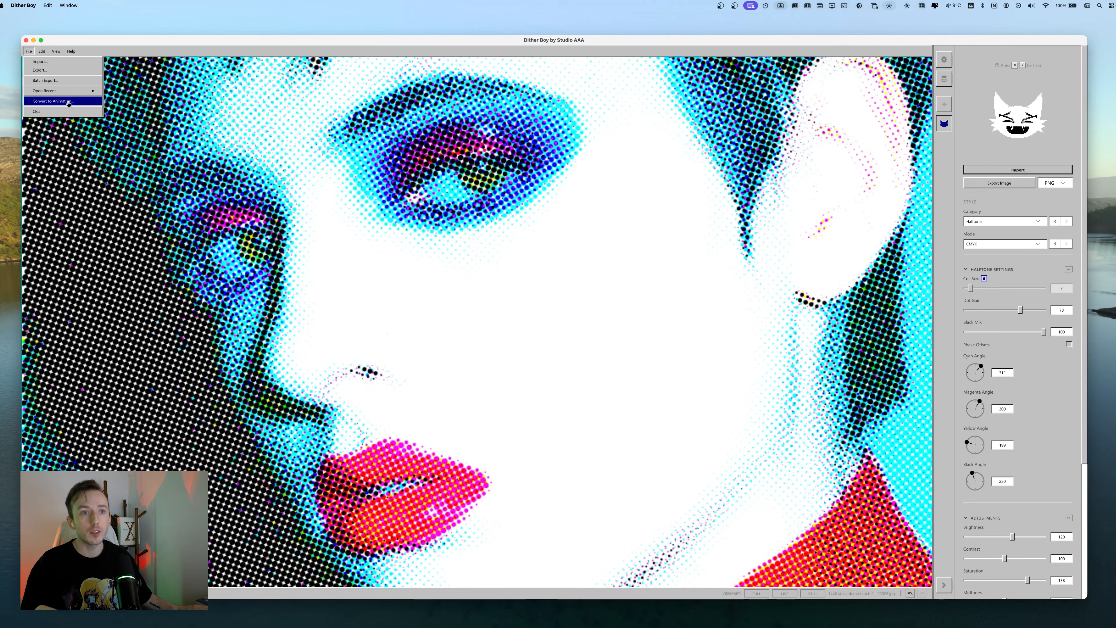
{"action": "left_click", "coordinate": [511, 142]}
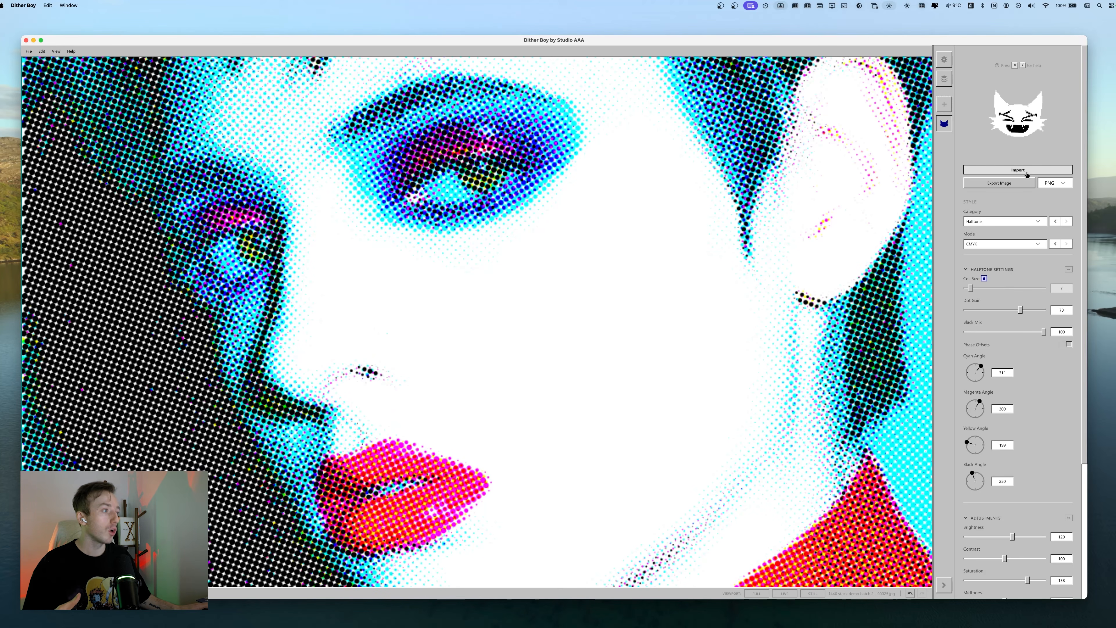
Import the video of the woman beside the dark rooftop and switch it to CMYK Halftone mode.
{"action": "left_click", "coordinate": [1014, 170]}
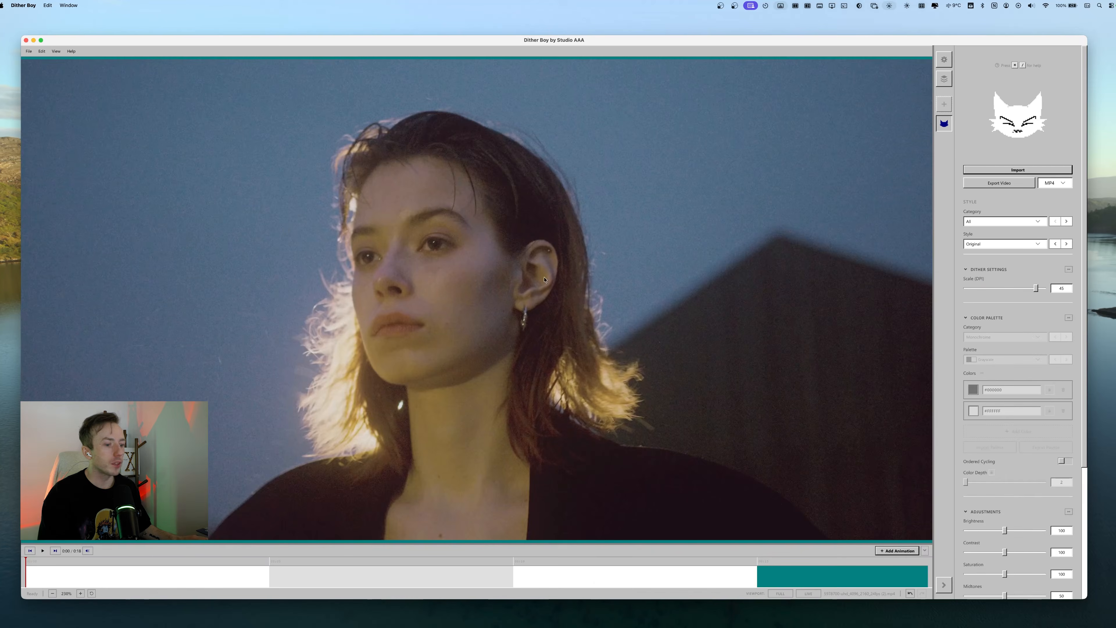
{"action": "left_click", "coordinate": [1001, 222]}
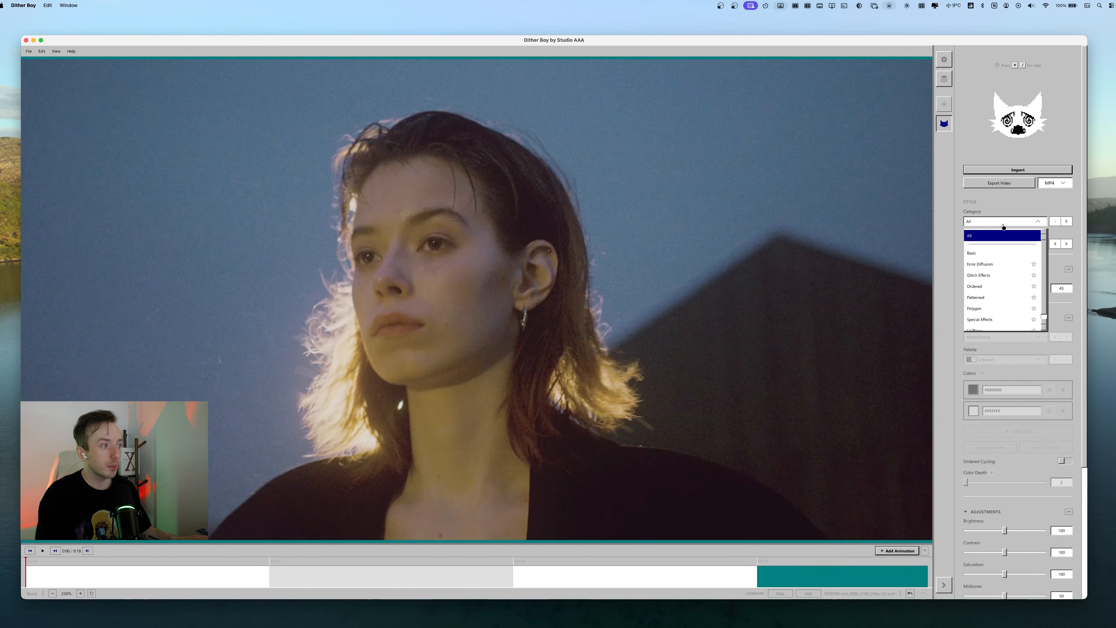
{"action": "left_click", "coordinate": [1000, 325]}
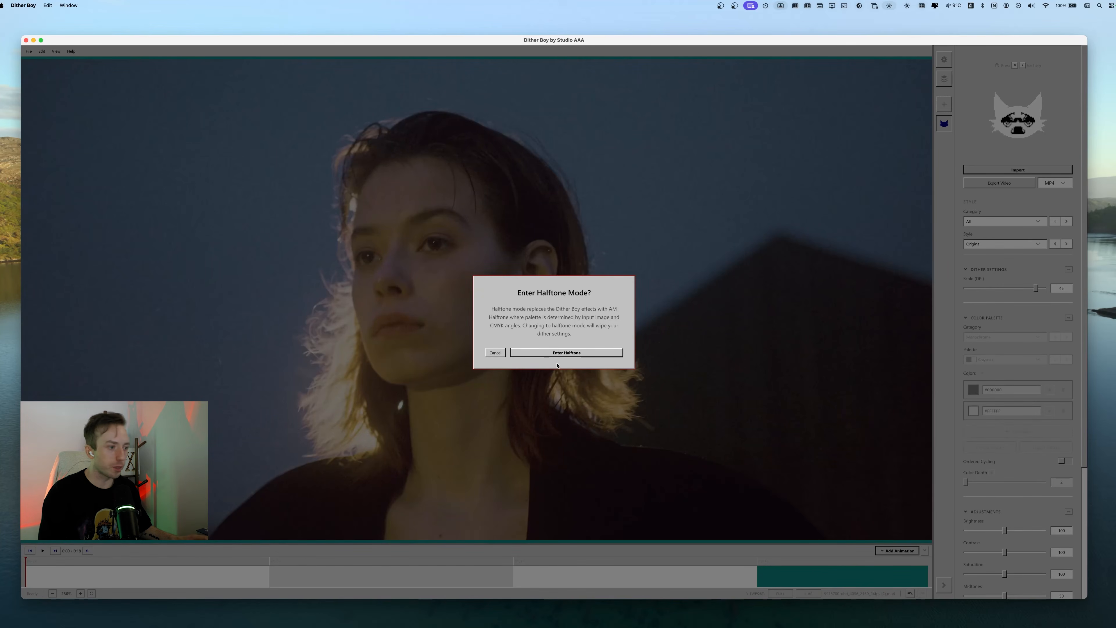
{"action": "left_click", "coordinate": [558, 352]}
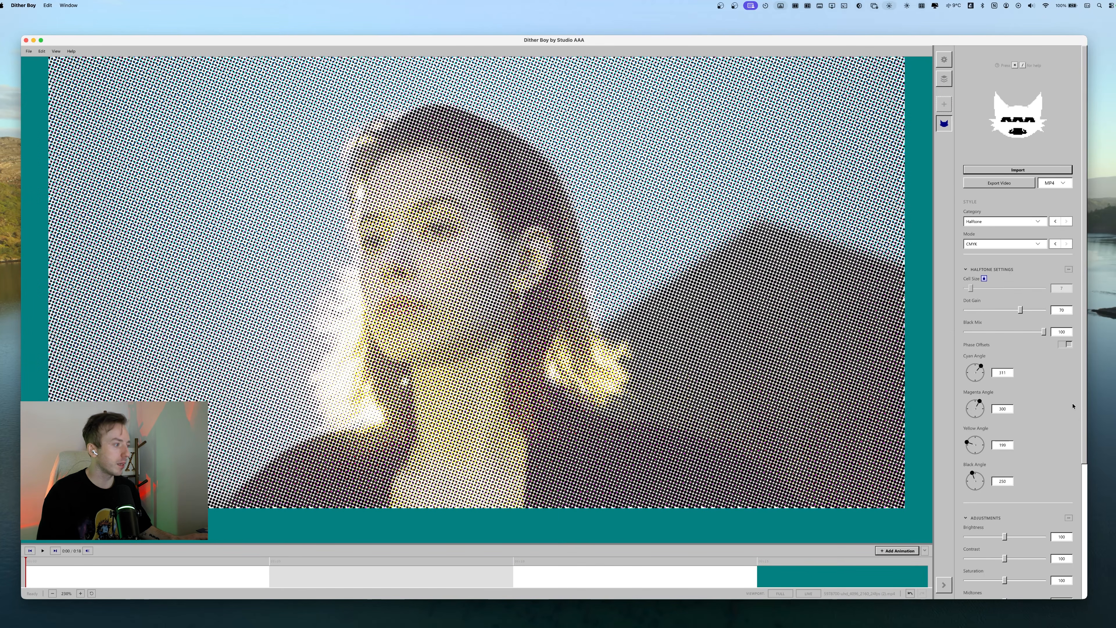
Unlock the Cell Size and set it to 6, with the Dot Gain at 100.
{"action": "scroll", "coordinate": [1055, 352], "scroll_direction": "down", "scroll_amount": 1}
{"action": "left_click", "coordinate": [984, 260]}
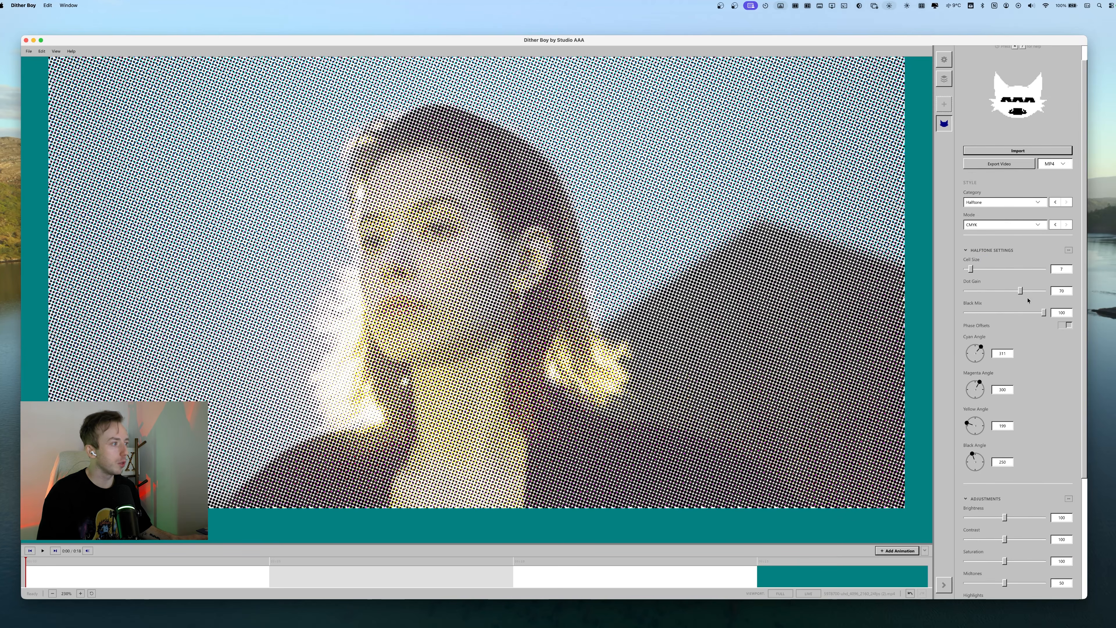
{"action": "left_click_drag", "start_coordinate": [971, 269], "coordinate": [1044, 291]}
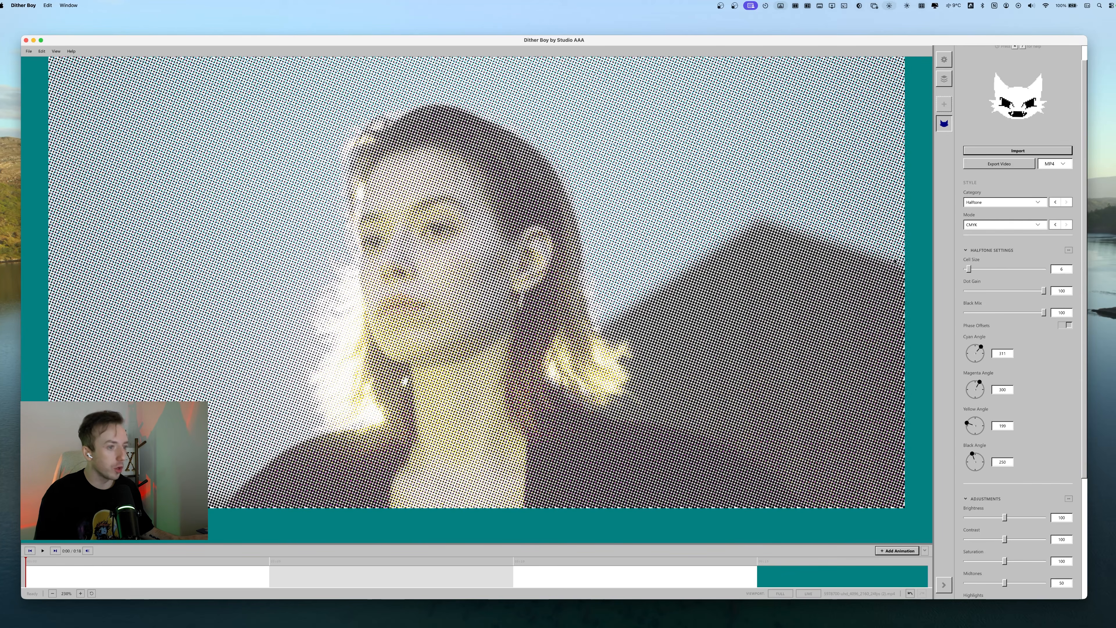
Set the video's Brightness to 142, Contrast to 153, Cell Size to 6 and Dot Gain to 67.
{"action": "mouse_move", "coordinate": [1015, 450]}
{"action": "left_mouse_down"}
{"action": "mouse_move", "coordinate": [1027, 451]}
{"action": "mouse_move", "coordinate": [989, 430]}
{"action": "mouse_move", "coordinate": [1021, 429]}
{"action": "left_mouse_up"}
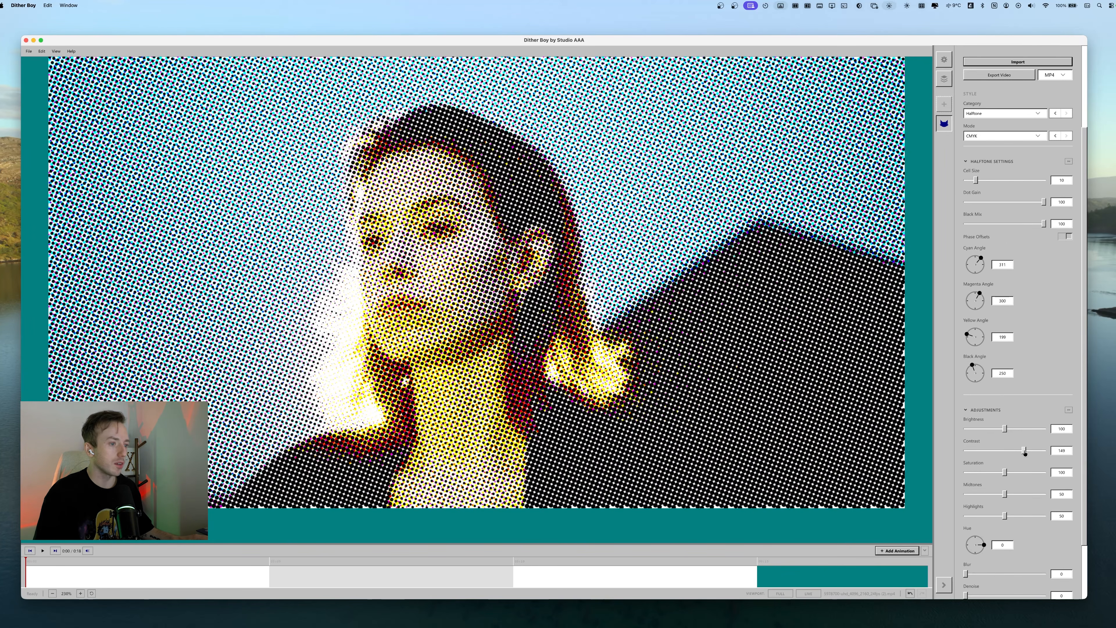
{"action": "left_click_drag", "start_coordinate": [976, 181], "coordinate": [969, 181]}
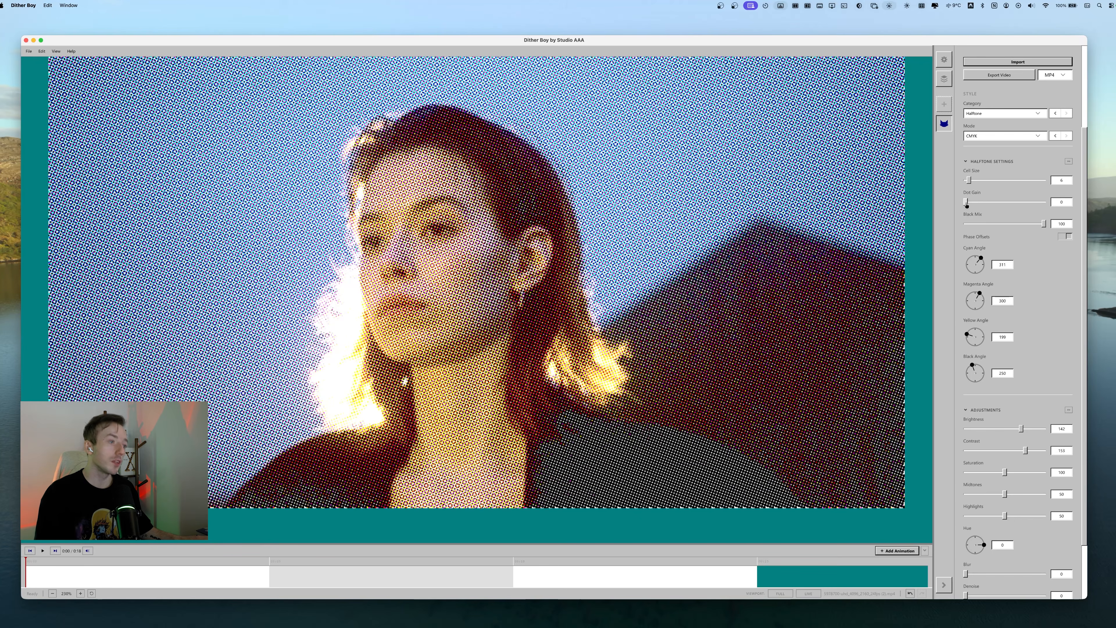
{"action": "mouse_move", "coordinate": [966, 204]}
{"action": "left_mouse_down"}
{"action": "mouse_move", "coordinate": [1044, 204]}
{"action": "mouse_move", "coordinate": [961, 206]}
{"action": "left_mouse_up"}
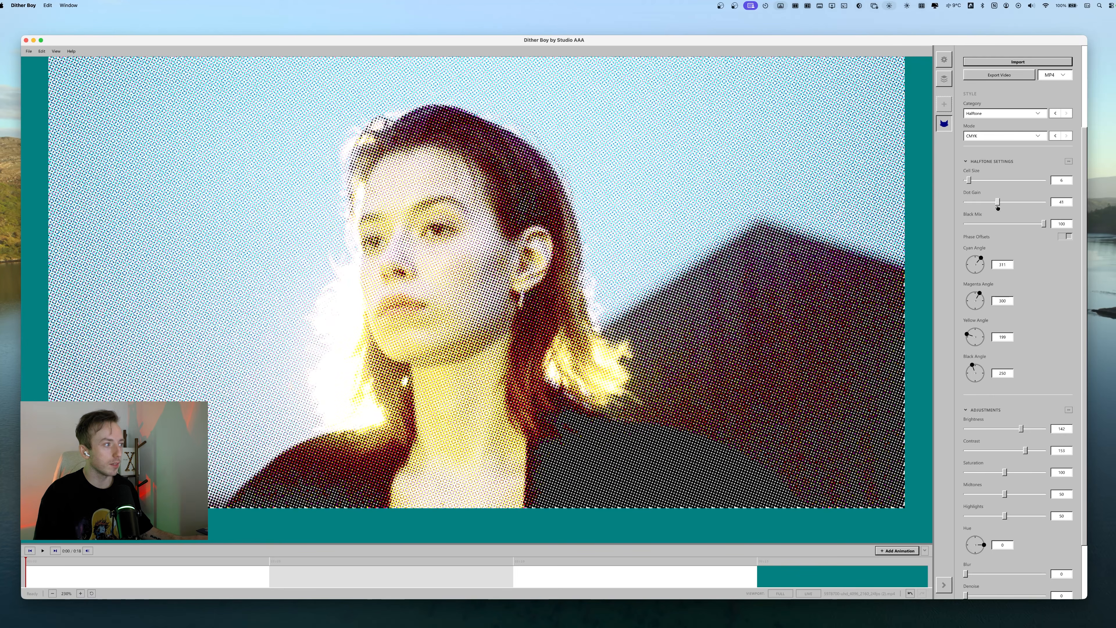
{"action": "left_click_drag", "start_coordinate": [997, 207], "coordinate": [1017, 206]}
Set the video's Saturation to 176, Midtones to 67 and Highlights to 91.
{"action": "scroll", "coordinate": [1072, 304], "scroll_direction": "down", "scroll_amount": 3}
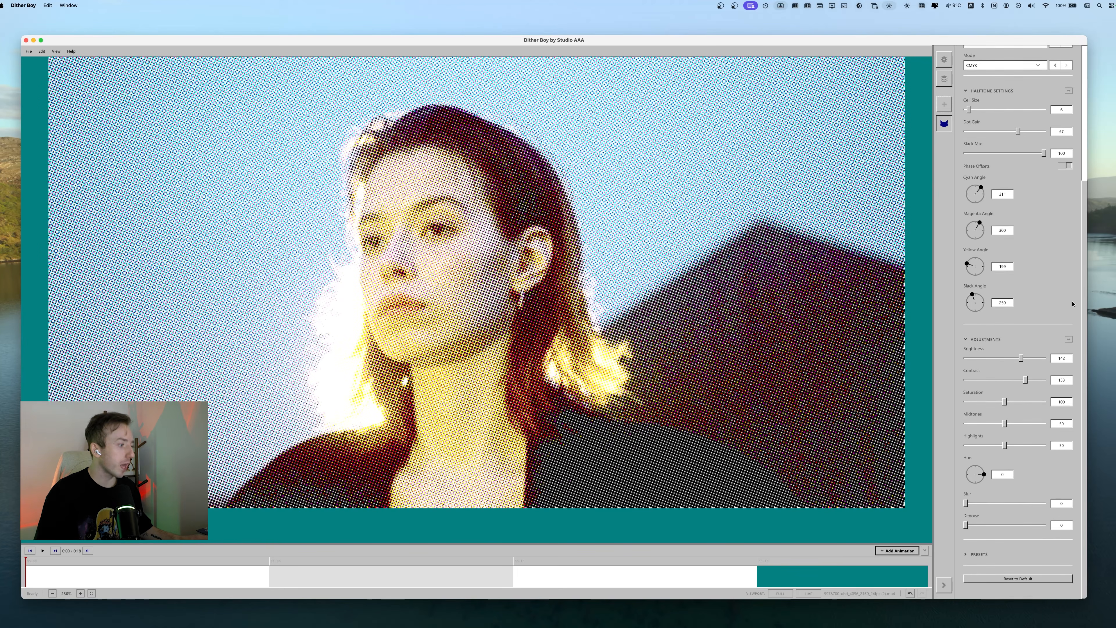
{"action": "left_click_drag", "start_coordinate": [1004, 402], "coordinate": [1035, 403]}
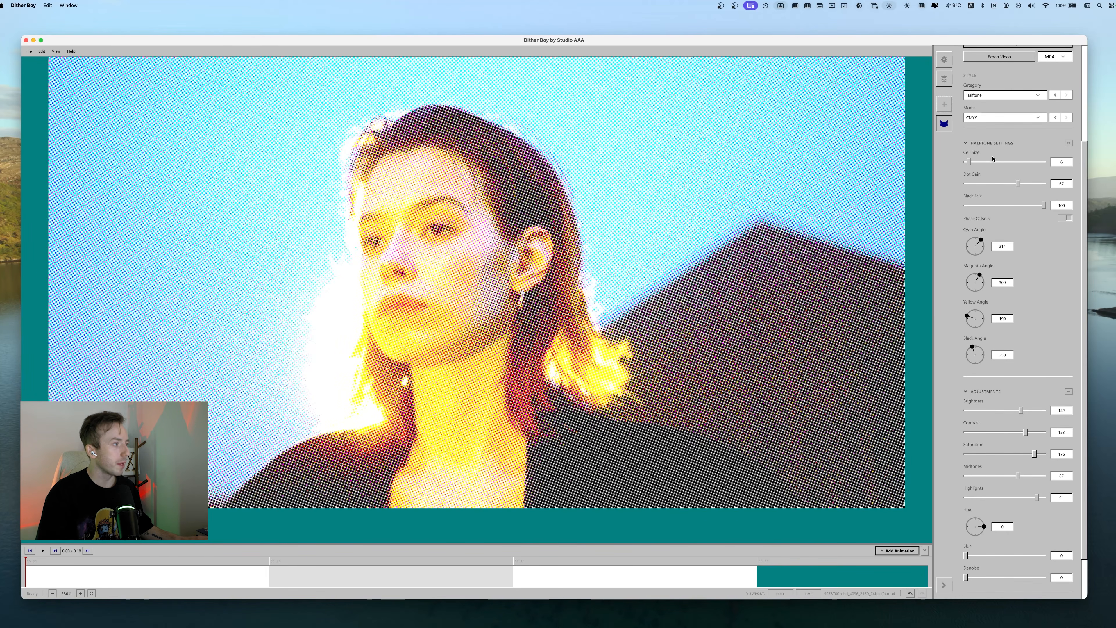